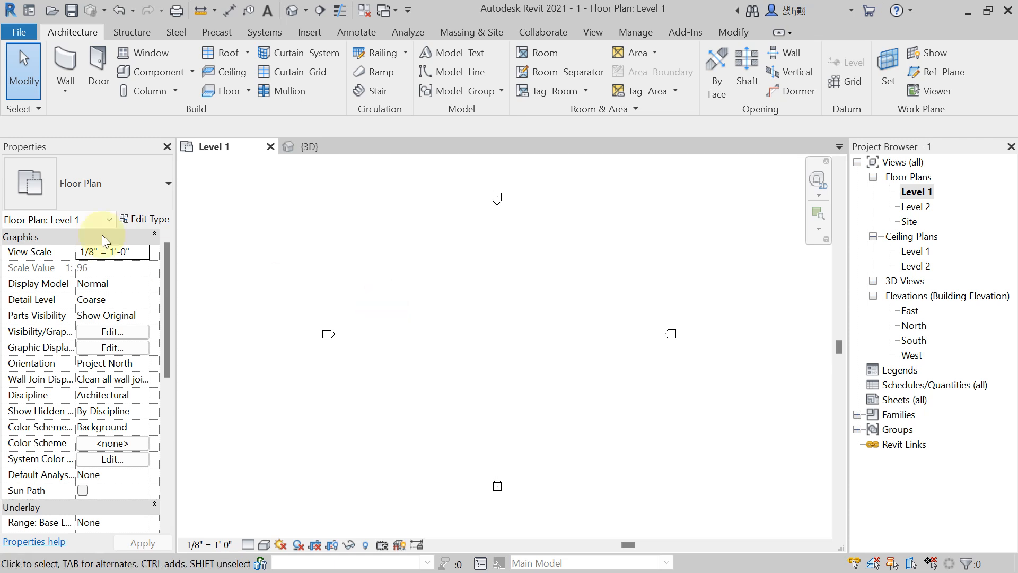
Draw a rectangle of Generic - 8" walls about 52' by 48' between the four elevation markers on Level 1.
{"action": "middle_click_drag", "start_coordinate": [342, 308], "coordinate": [364, 319]}
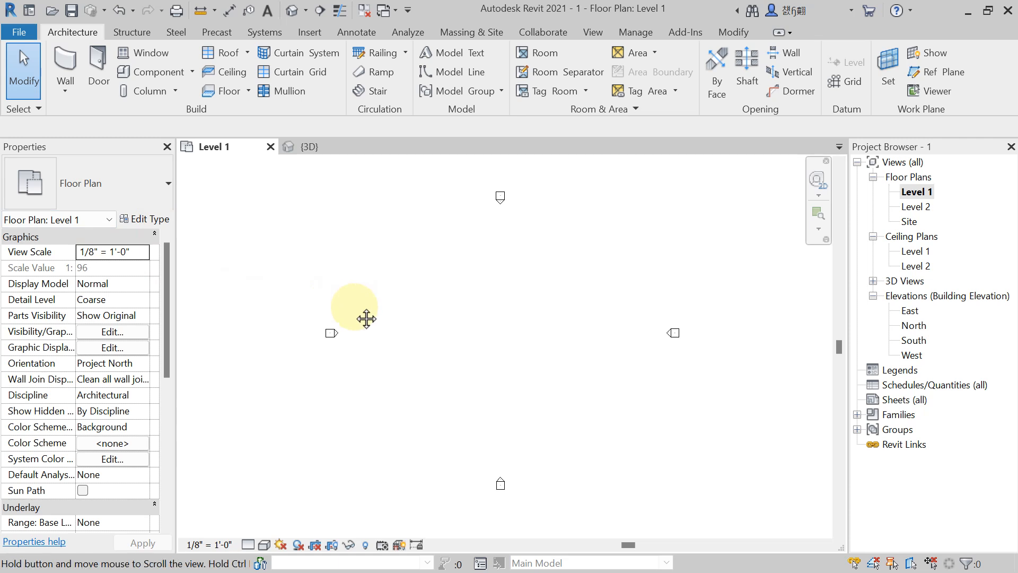
{"action": "left_click", "coordinate": [66, 63]}
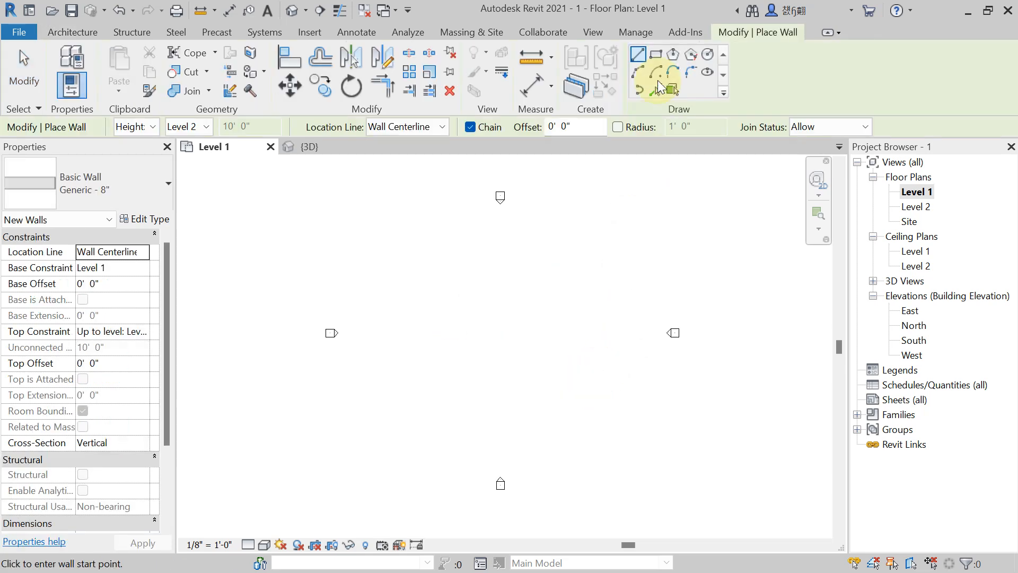
{"action": "left_click", "coordinate": [658, 57]}
{"action": "scroll", "coordinate": [508, 338], "scroll_direction": "up", "scroll_amount": 2}
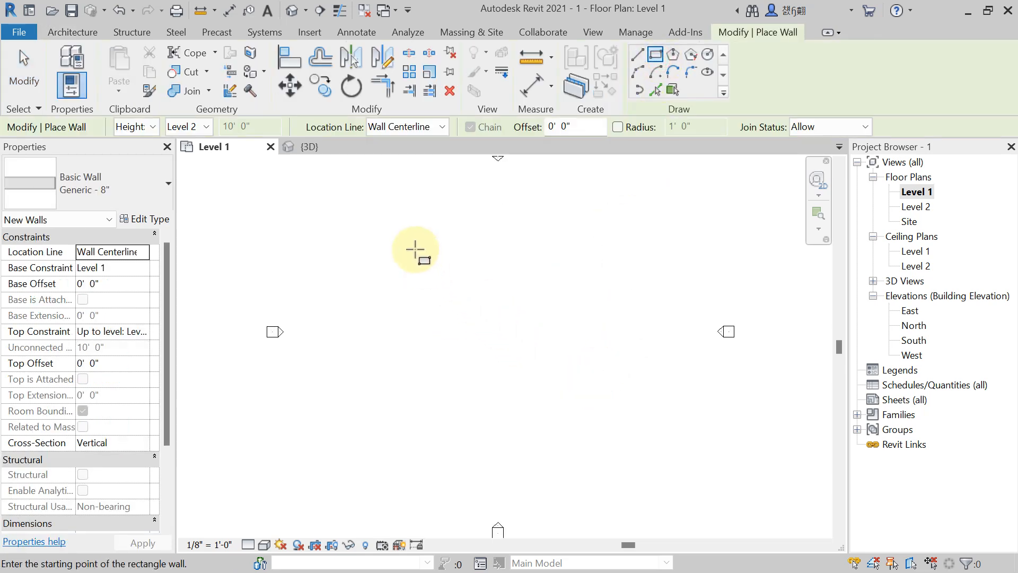
{"action": "left_click", "coordinate": [408, 261]}
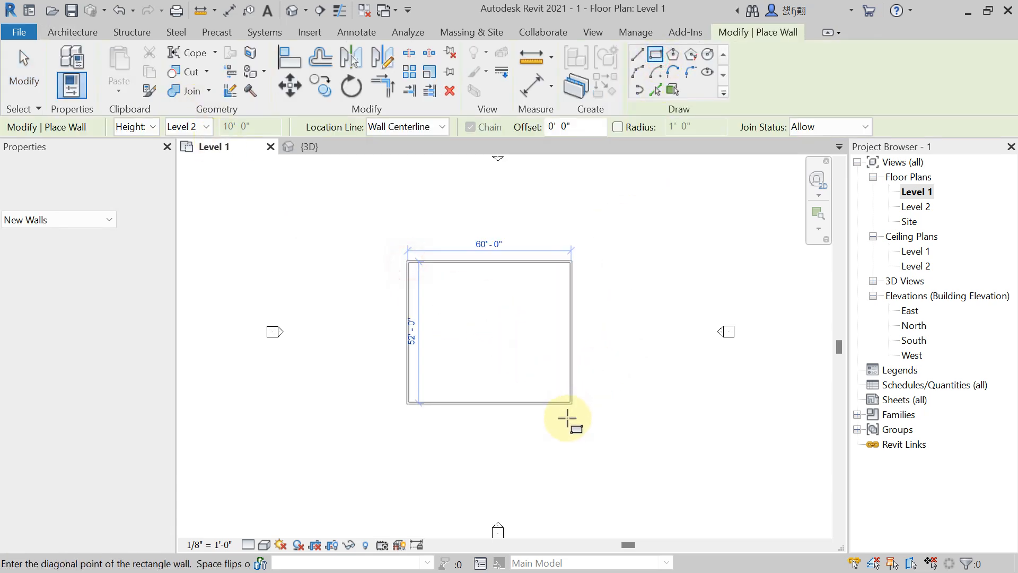
{"action": "left_click", "coordinate": [551, 391]}
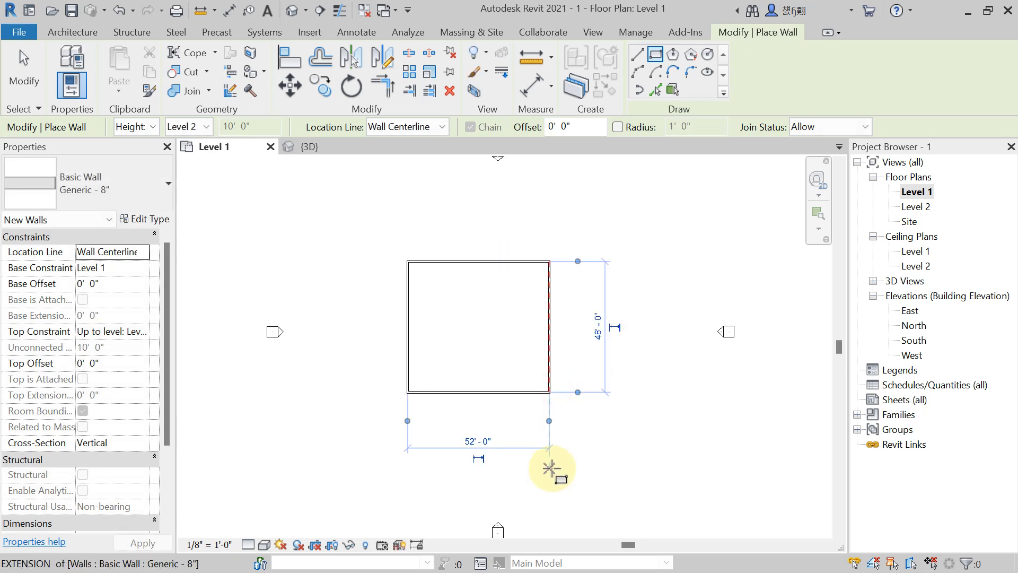
{"action": "key", "text": "Escape"}
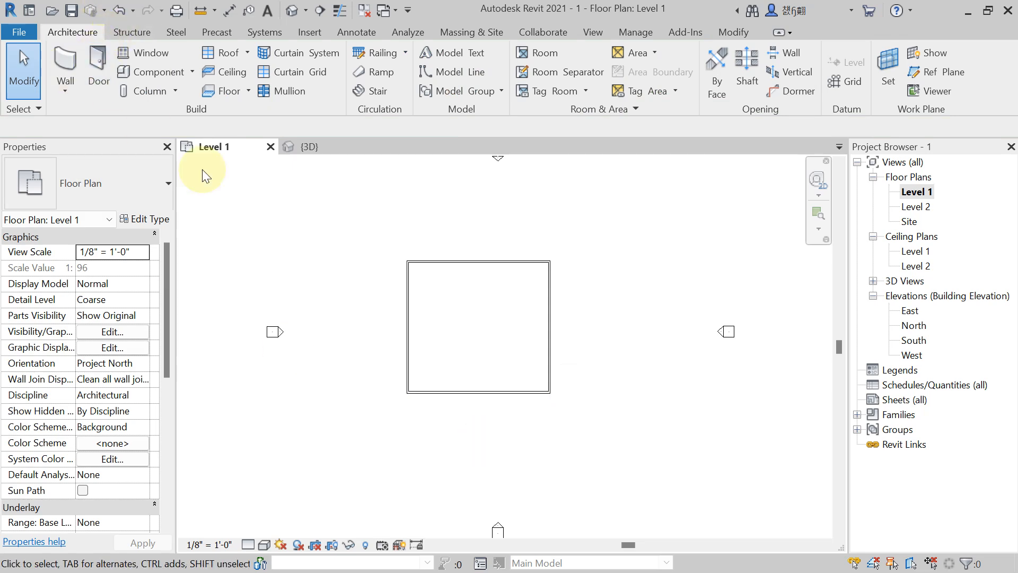
Place a 90" x 60" x 6" bay casement window in the west wall, about 25'-6" from the south wall.
{"action": "left_click", "coordinate": [142, 53]}
{"action": "scroll", "coordinate": [409, 325], "scroll_direction": "up", "scroll_amount": 5}
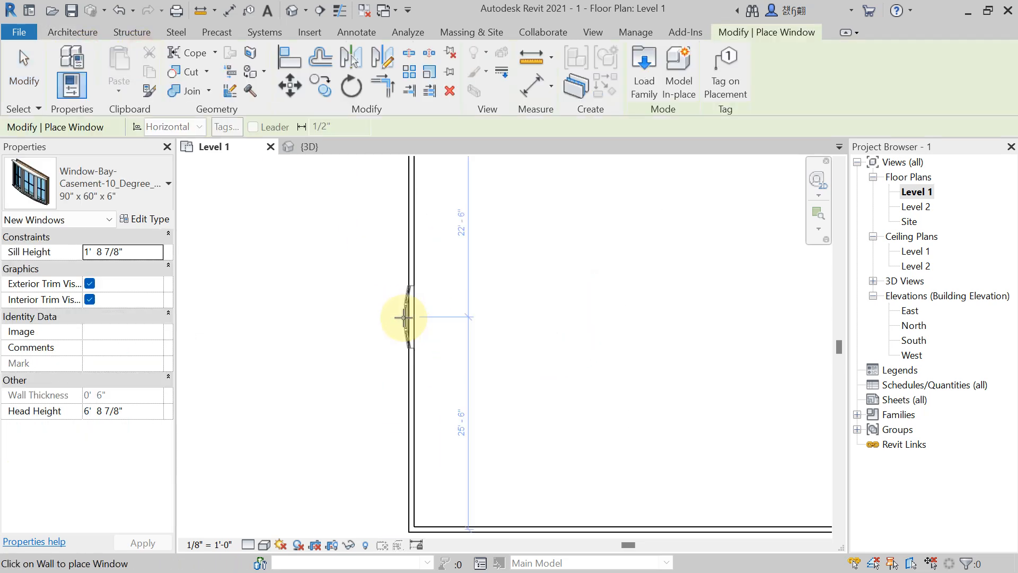
{"action": "left_click", "coordinate": [404, 317]}
{"action": "scroll", "coordinate": [390, 336], "scroll_direction": "down", "scroll_amount": 5}
{"action": "key", "text": "Escape"}
{"action": "key", "text": "Escape"}
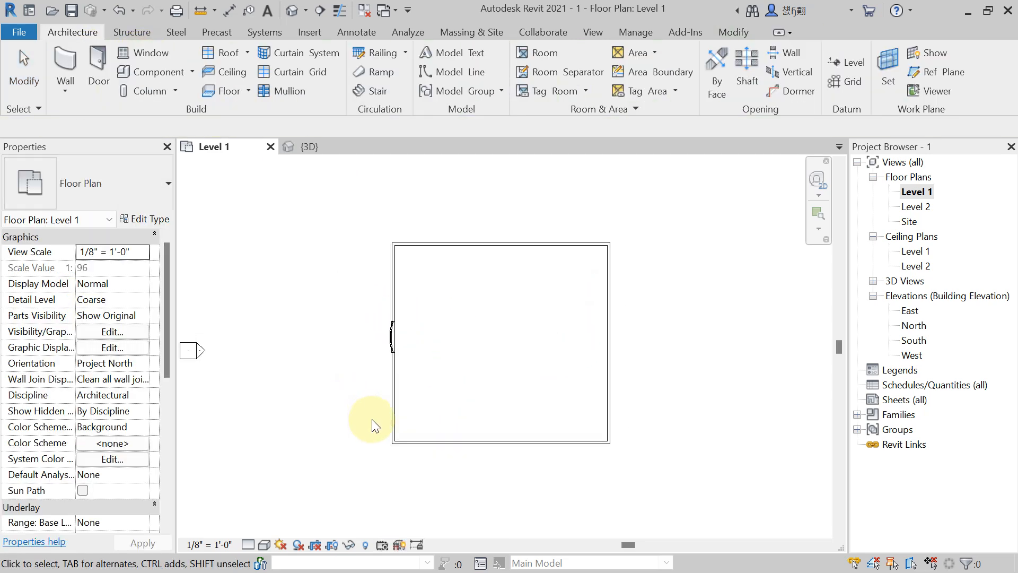
Place a Door-Exterior-Double-Two_Lite door at the middle of the south wall, 26'-0" from each side wall.
{"action": "left_click", "coordinate": [98, 62]}
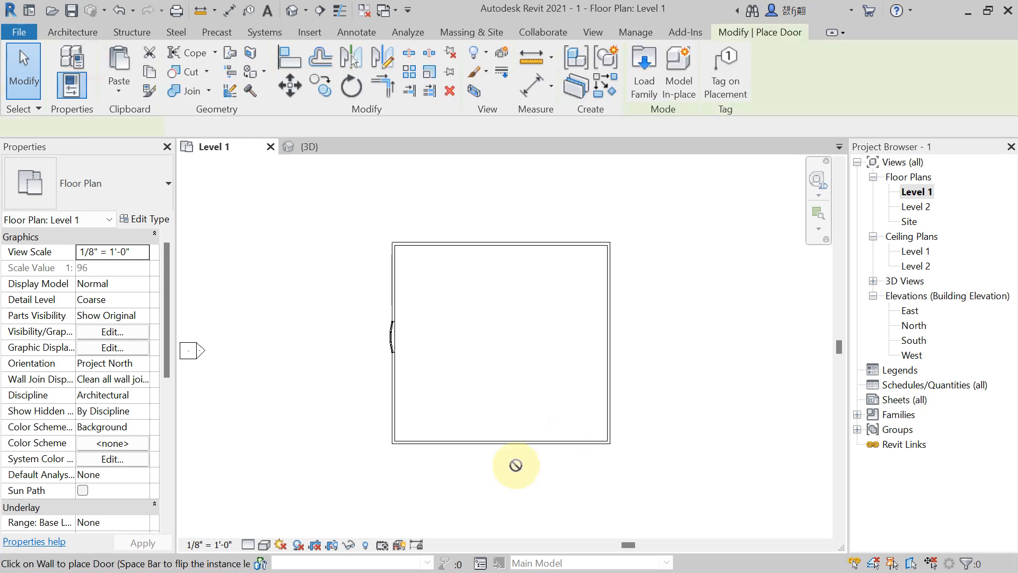
{"action": "left_click", "coordinate": [139, 192]}
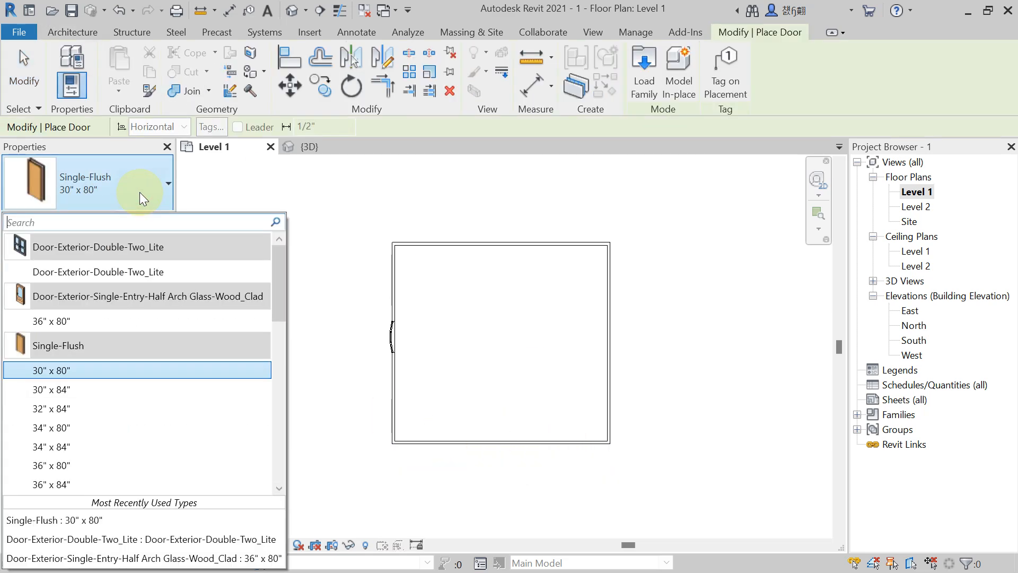
{"action": "left_click", "coordinate": [129, 276]}
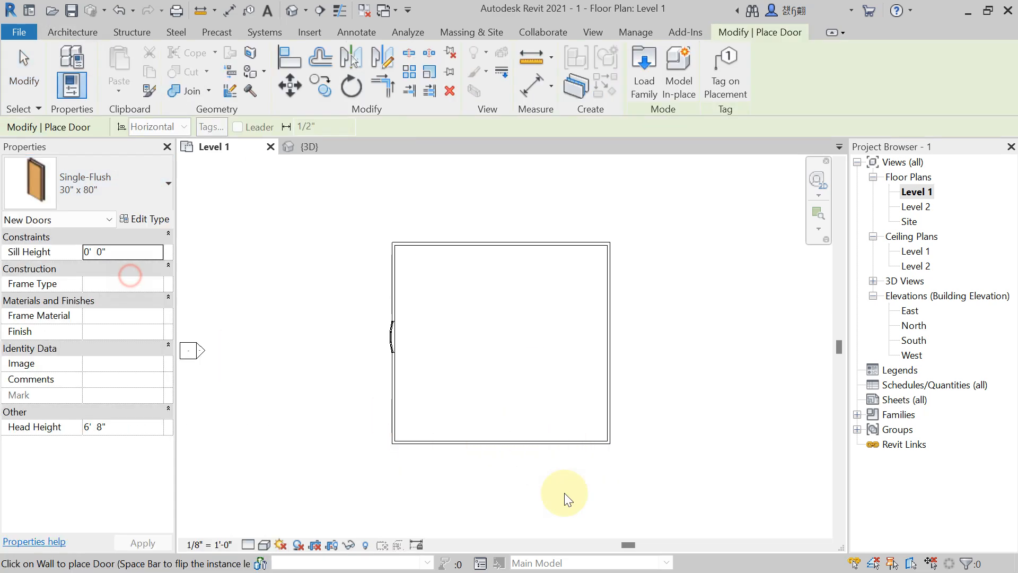
{"action": "left_click", "coordinate": [504, 439]}
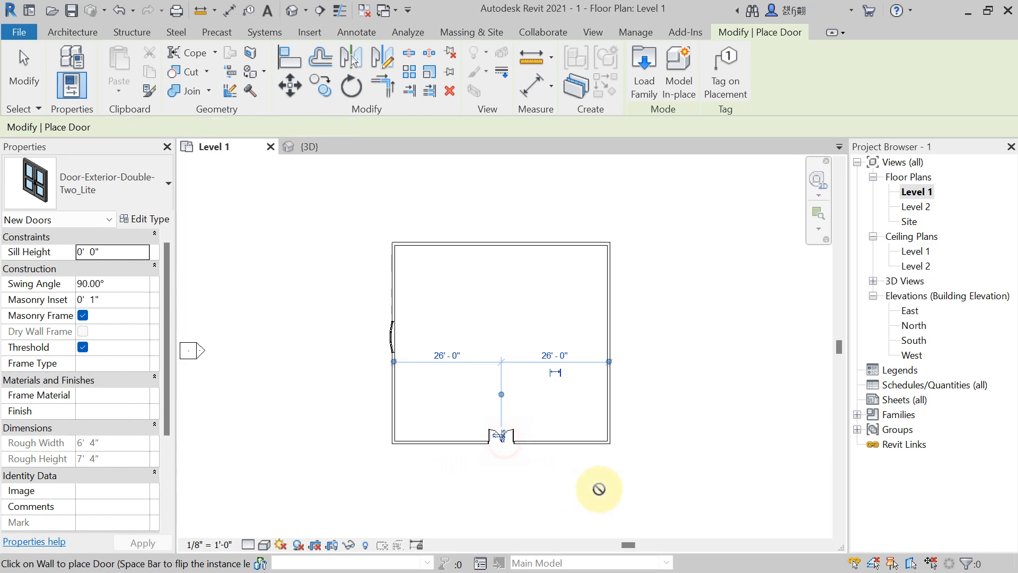
{"action": "key", "text": "Escape"}
{"action": "key", "text": "Escape"}
Place a 90" x 60" x 6" bay casement window in the south wall, west of the double door.
{"action": "middle_click_drag", "start_coordinate": [450, 451], "coordinate": [443, 402]}
{"action": "scroll", "coordinate": [443, 402], "scroll_direction": "up", "scroll_amount": 1}
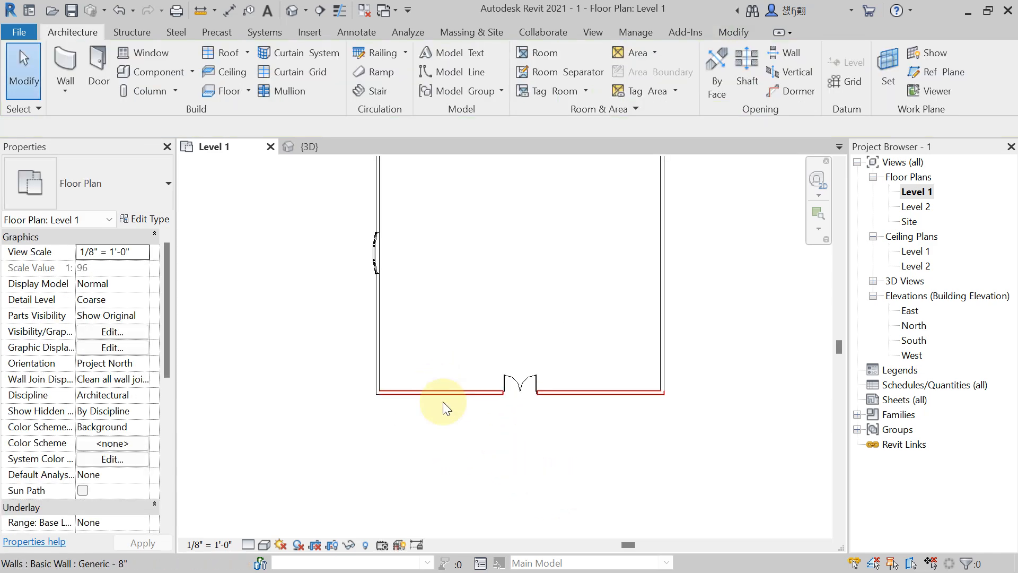
{"action": "left_click", "coordinate": [149, 55]}
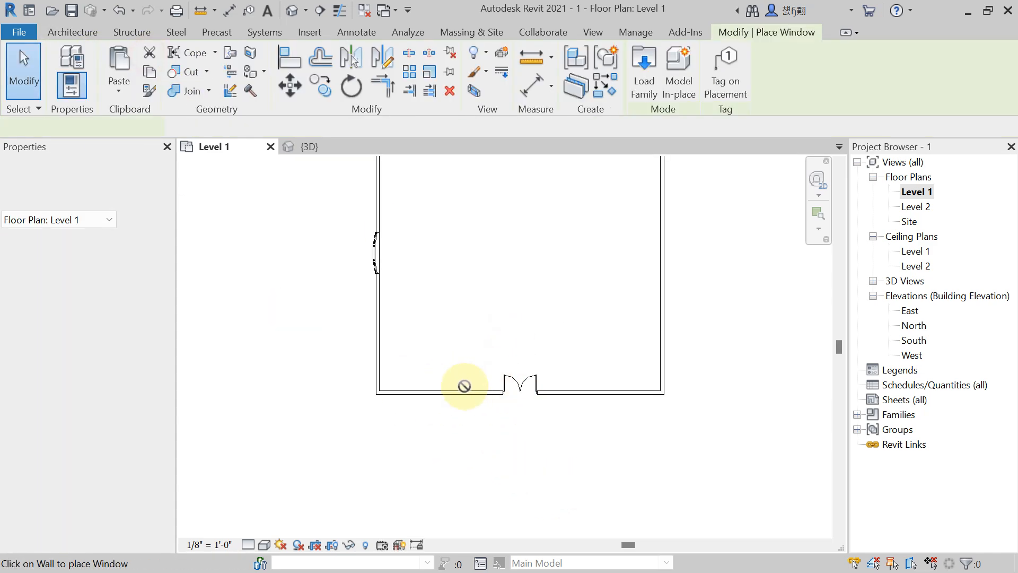
{"action": "left_click", "coordinate": [438, 396]}
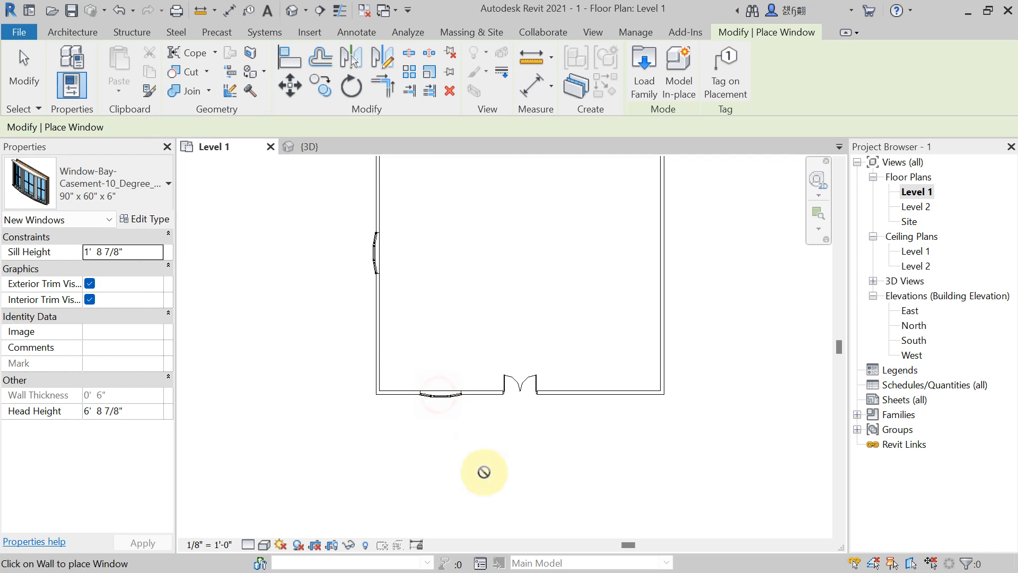
{"action": "key", "text": "Escape"}
{"action": "key", "text": "Escape"}
{"action": "middle_click_drag", "start_coordinate": [352, 416], "coordinate": [374, 508]}
{"action": "scroll", "coordinate": [387, 497], "scroll_direction": "up", "scroll_amount": 1}
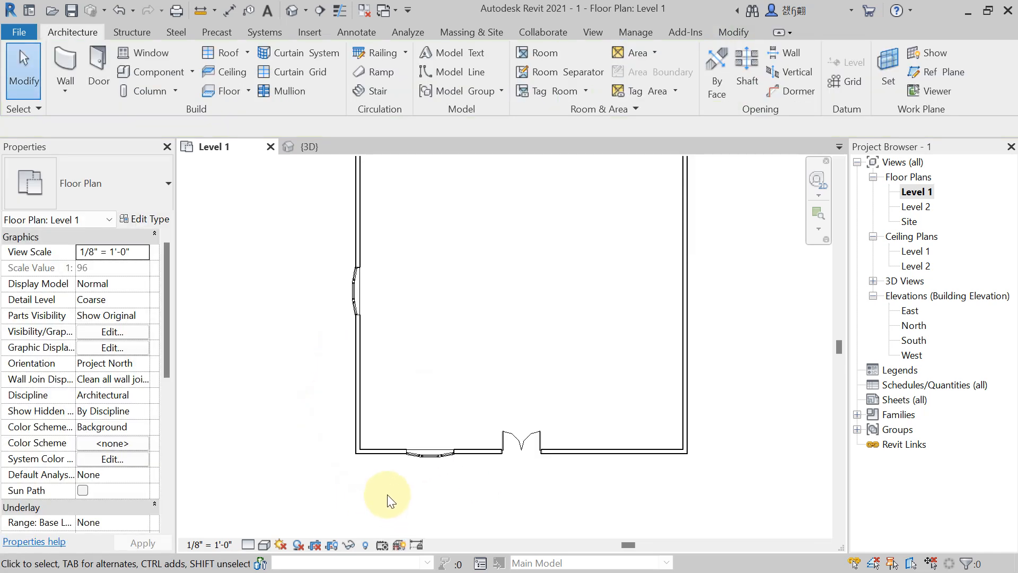
{"action": "middle_click_drag", "start_coordinate": [281, 396], "coordinate": [284, 427]}
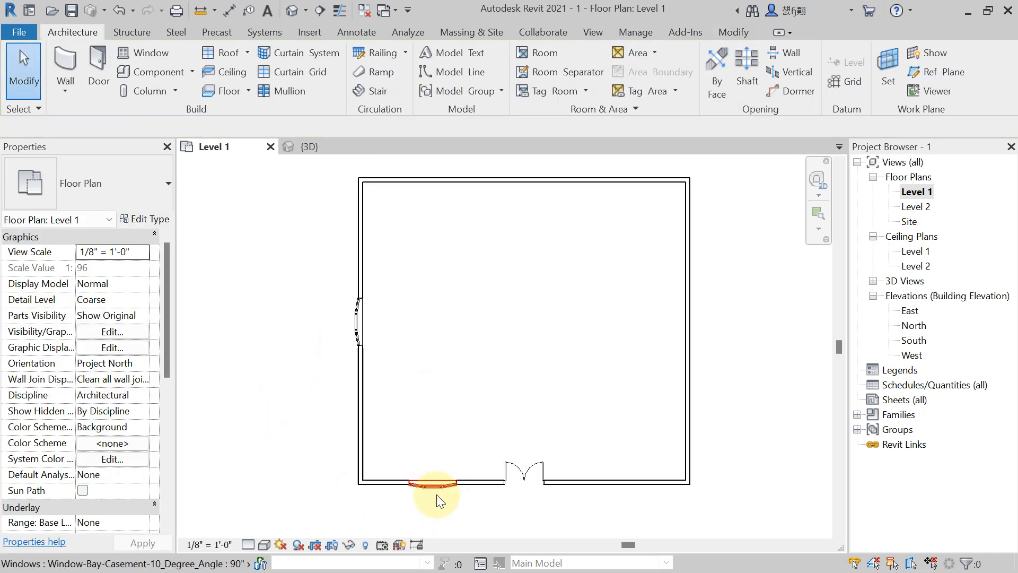
{"action": "middle_click_drag", "start_coordinate": [626, 488], "coordinate": [628, 495]}
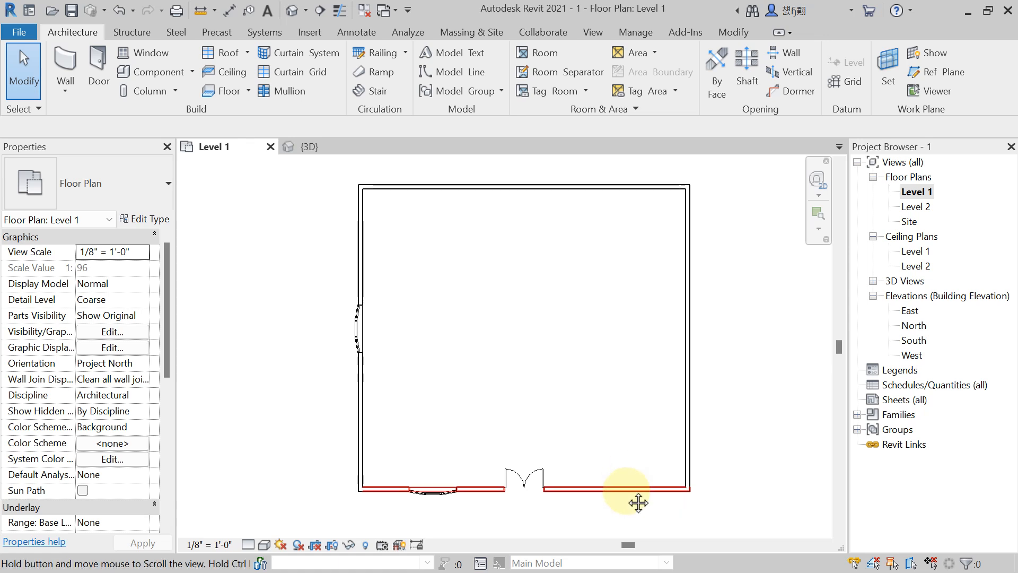
{"action": "middle_click_drag", "start_coordinate": [484, 516], "coordinate": [479, 517]}
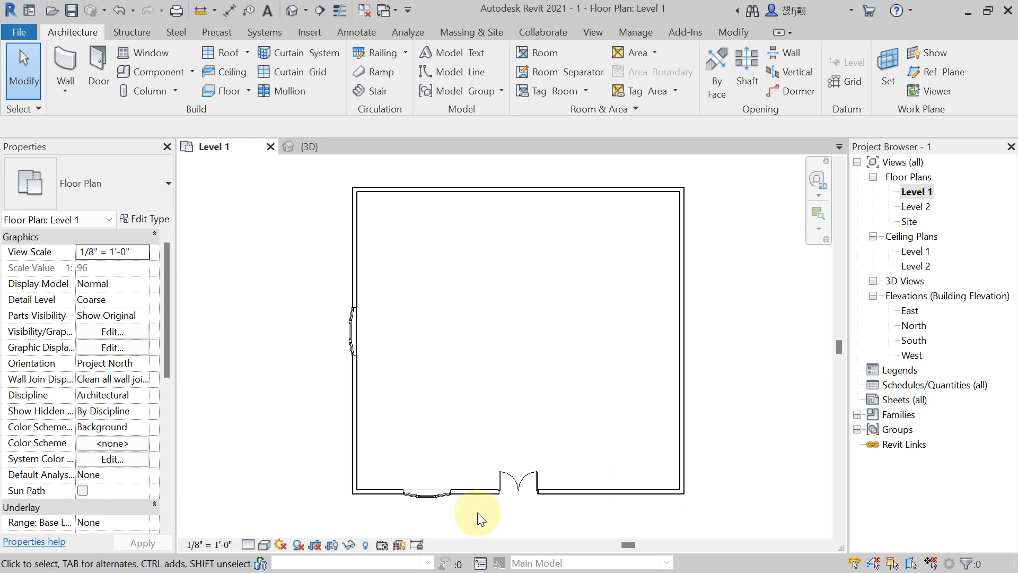
{"action": "left_click", "coordinate": [733, 34]}
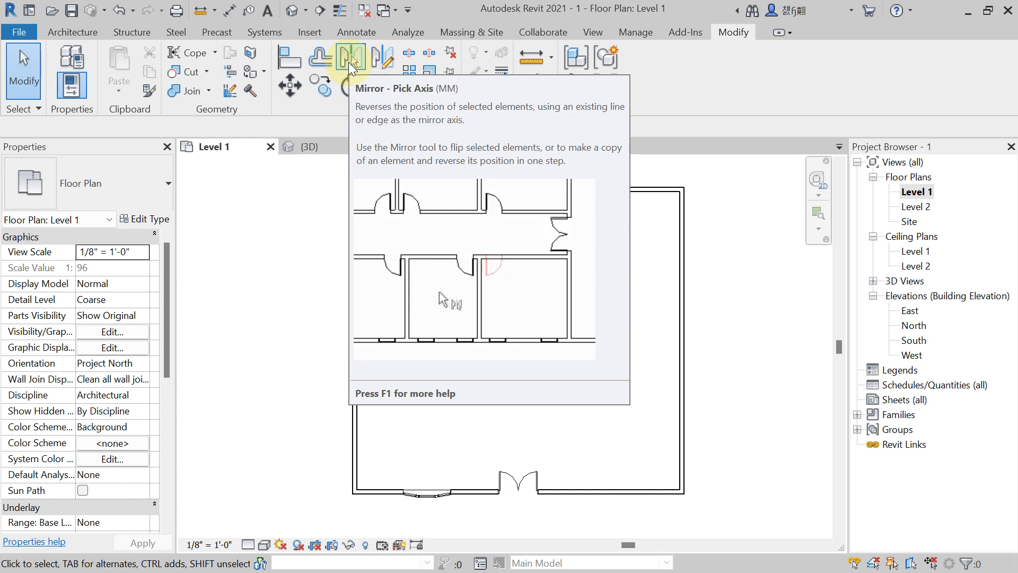
{"action": "left_click", "coordinate": [349, 62]}
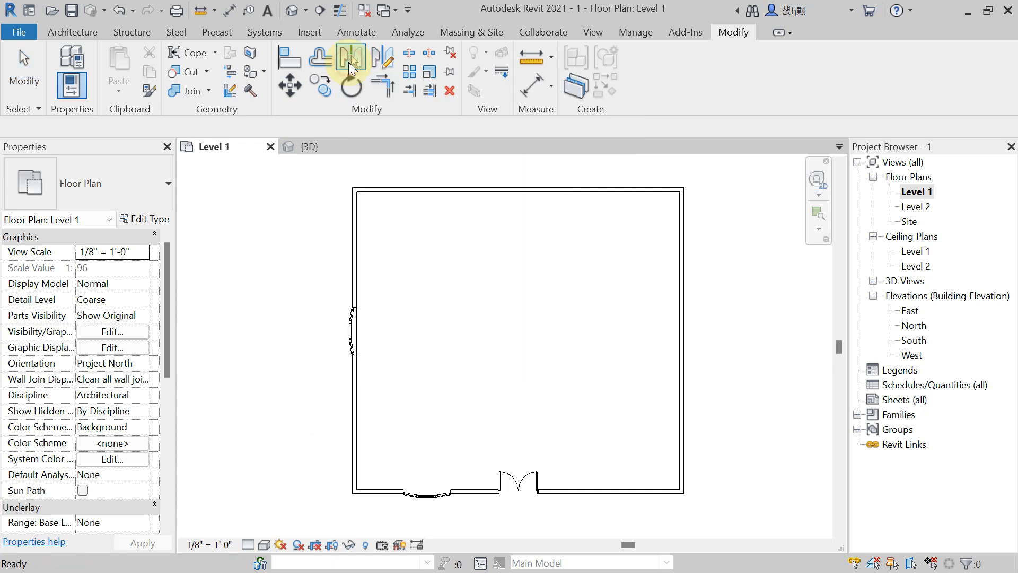
{"action": "middle_click_drag", "start_coordinate": [533, 507], "coordinate": [540, 484]}
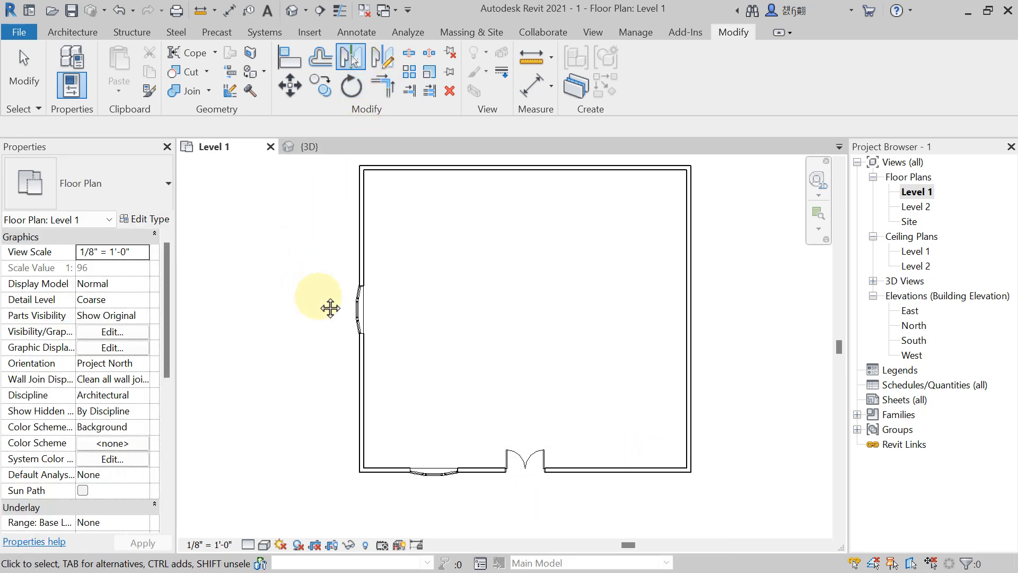
{"action": "middle_click_drag", "start_coordinate": [322, 297], "coordinate": [329, 311]}
{"action": "key", "text": "Escape"}
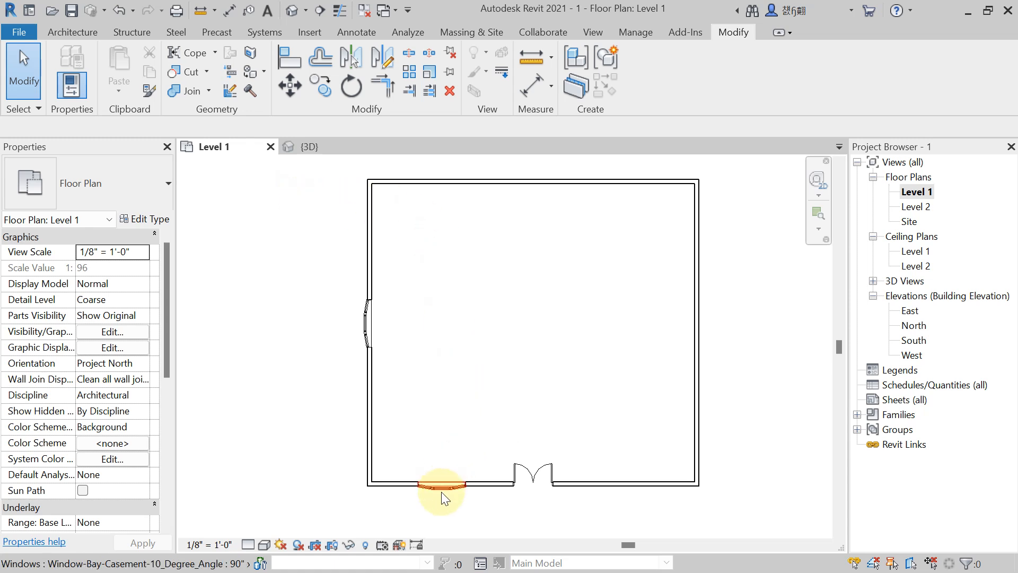
Mirror a copy of the south wall's bay window about the double door's center line using Mirror - Pick Axis.
{"action": "middle_click_drag", "start_coordinate": [454, 504], "coordinate": [429, 520]}
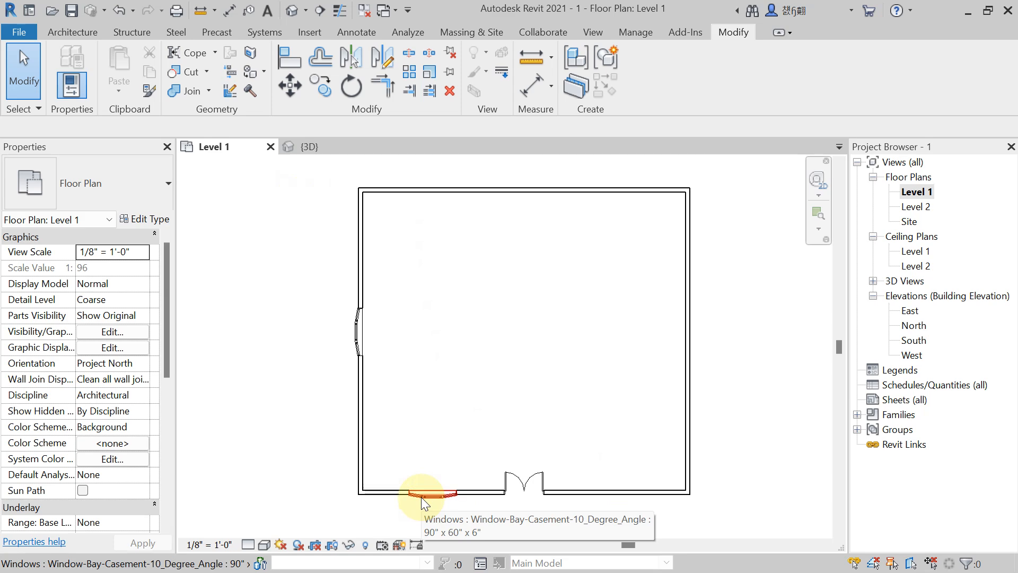
{"action": "left_click", "coordinate": [421, 498]}
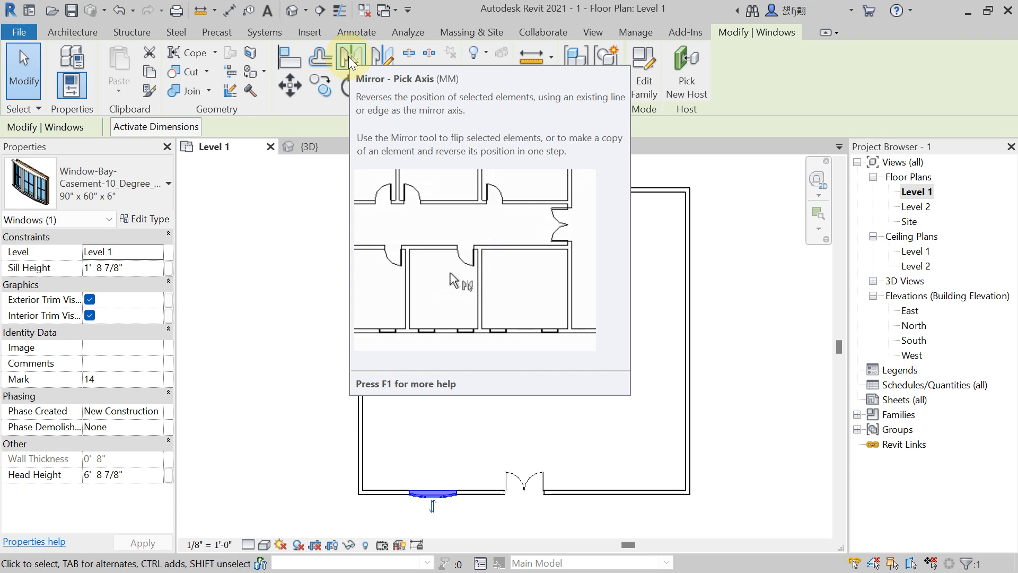
{"action": "left_click", "coordinate": [348, 56]}
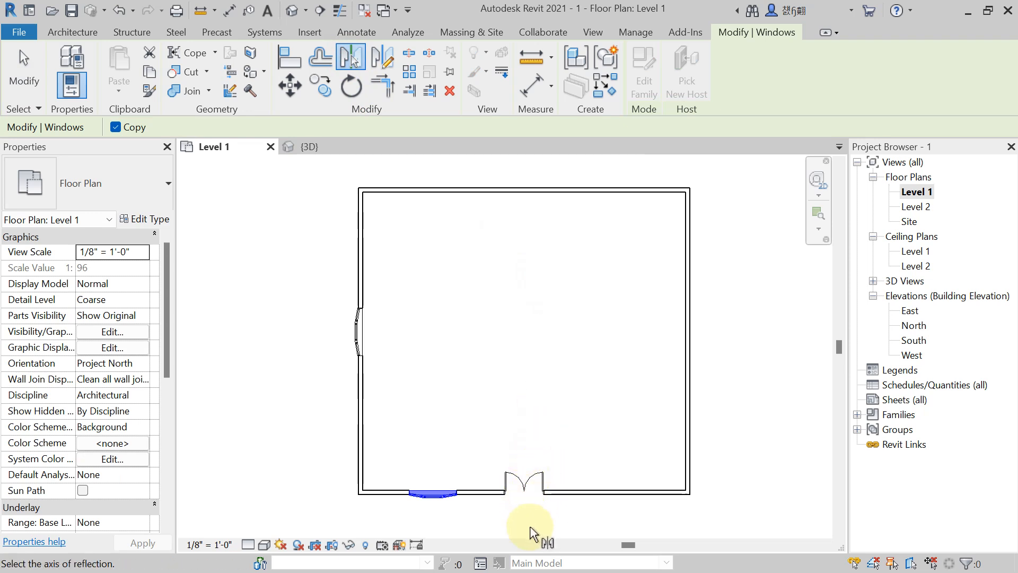
{"action": "scroll", "coordinate": [529, 514], "scroll_direction": "up", "scroll_amount": 2}
{"action": "scroll", "coordinate": [529, 509], "scroll_direction": "down", "scroll_amount": 2}
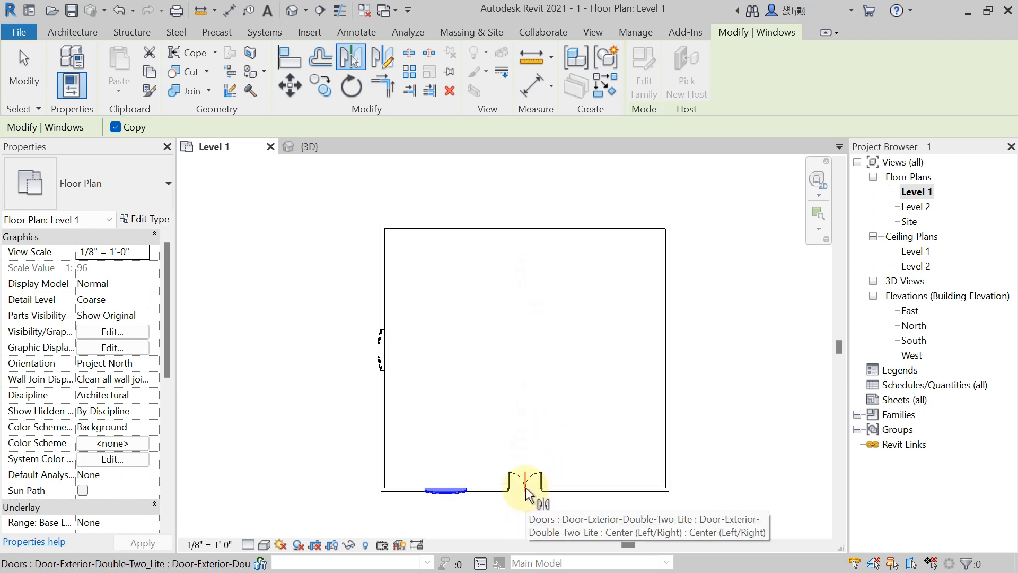
{"action": "left_click", "coordinate": [525, 487]}
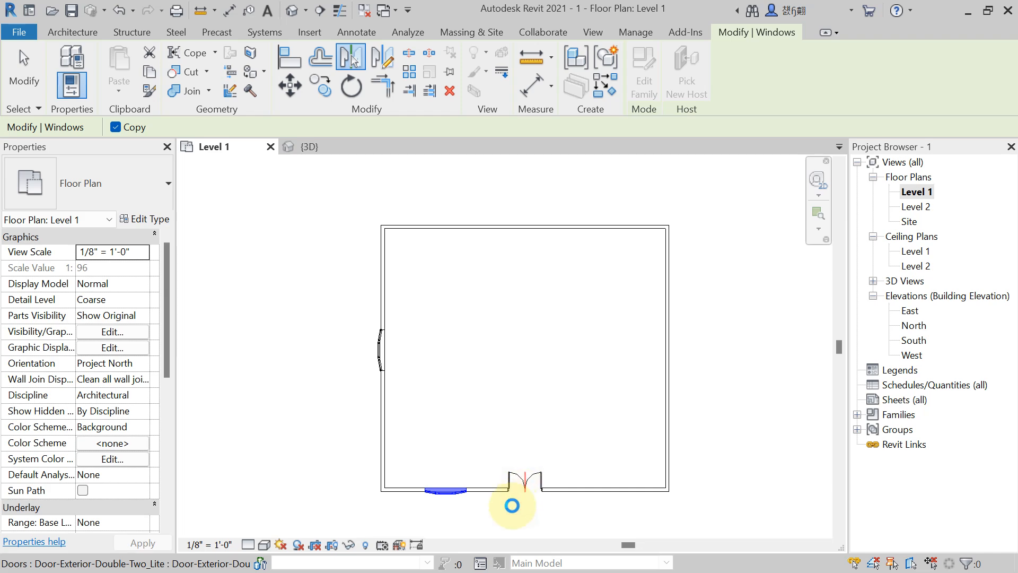
{"action": "left_click", "coordinate": [745, 506]}
{"action": "middle_click_drag", "start_coordinate": [686, 523], "coordinate": [643, 519]}
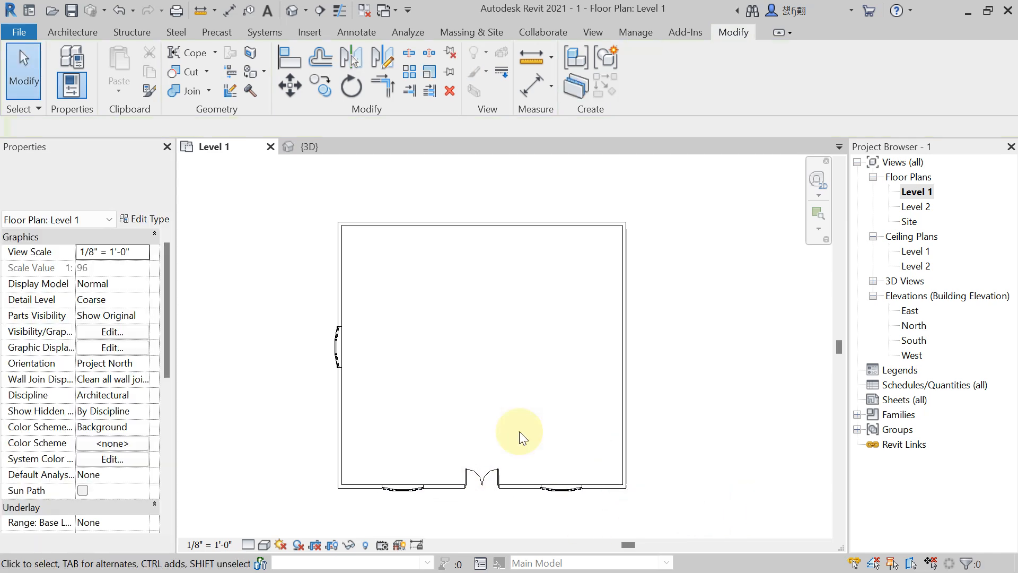
Try to mirror copies of both south wall windows about the west wall window's center line.
{"action": "middle_click_drag", "start_coordinate": [664, 415], "coordinate": [665, 416]}
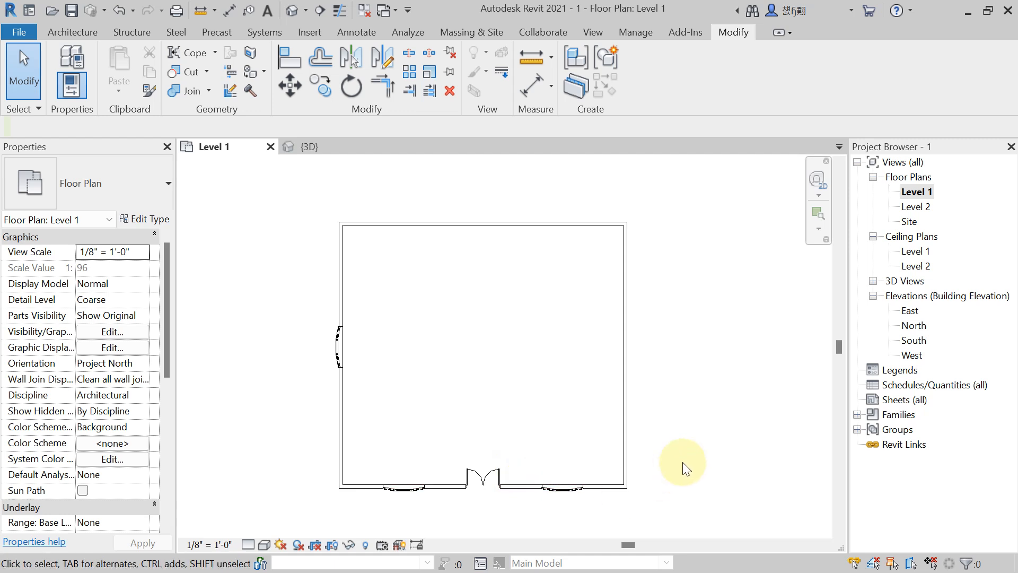
{"action": "middle_click_drag", "start_coordinate": [596, 502], "coordinate": [647, 527]}
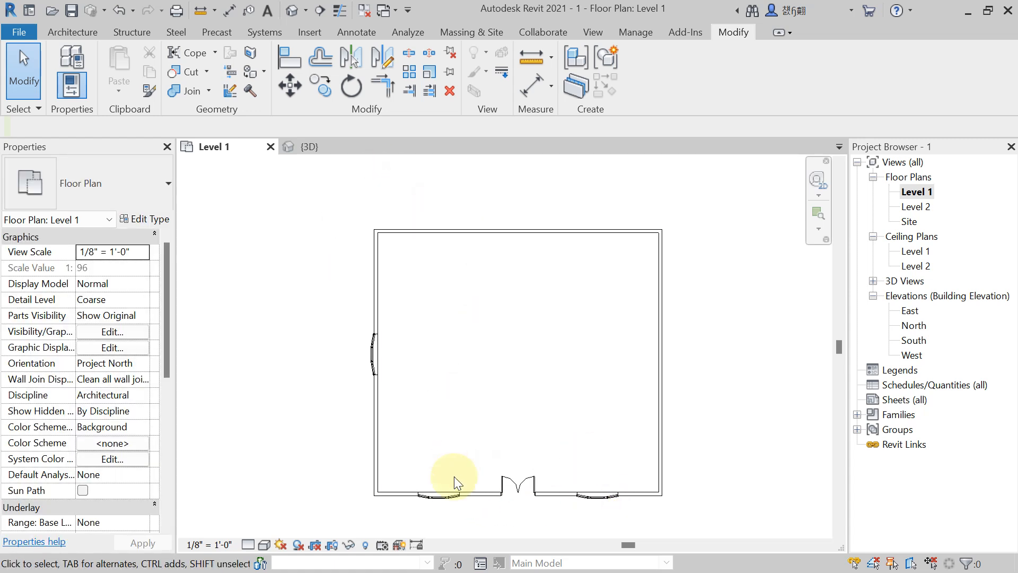
{"action": "left_click", "coordinate": [450, 507]}
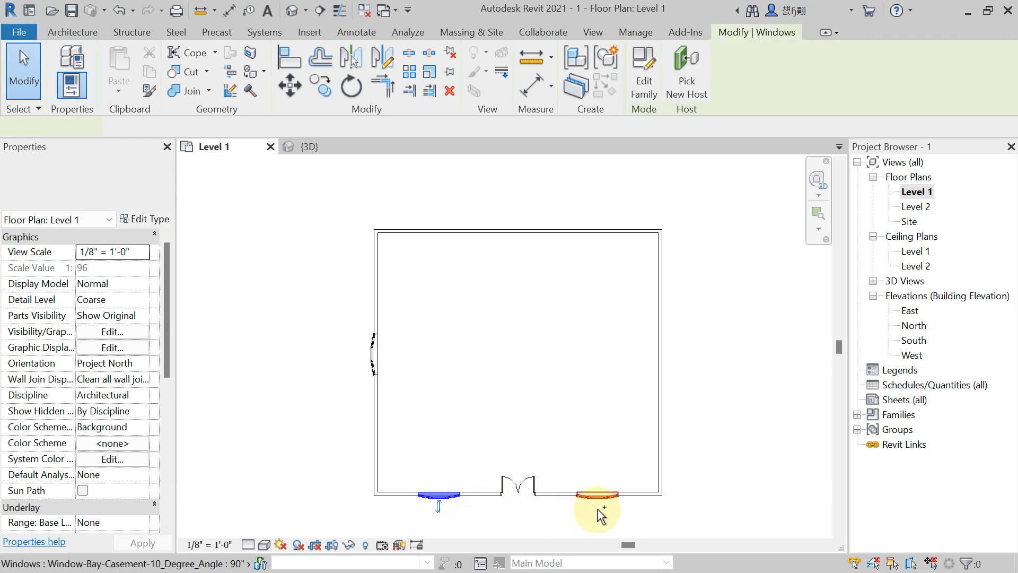
{"action": "left_click", "coordinate": [598, 506], "text": "ctrl"}
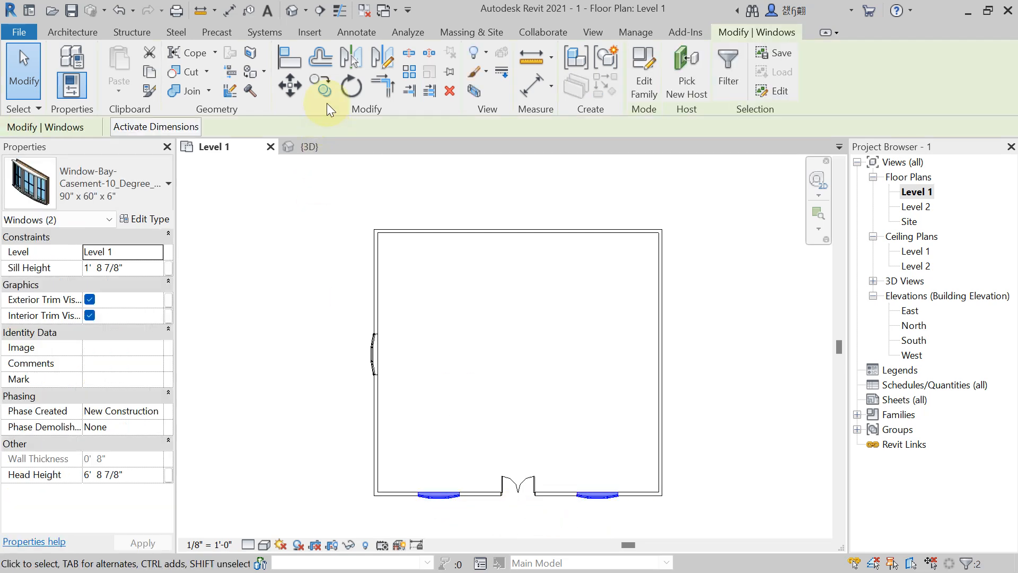
{"action": "left_click", "coordinate": [352, 59]}
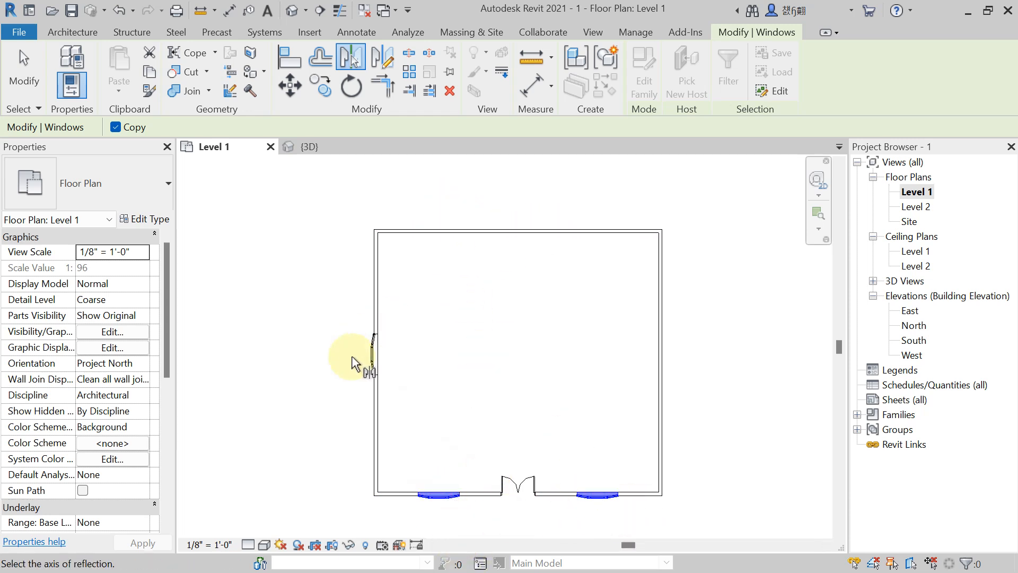
{"action": "left_click", "coordinate": [373, 354]}
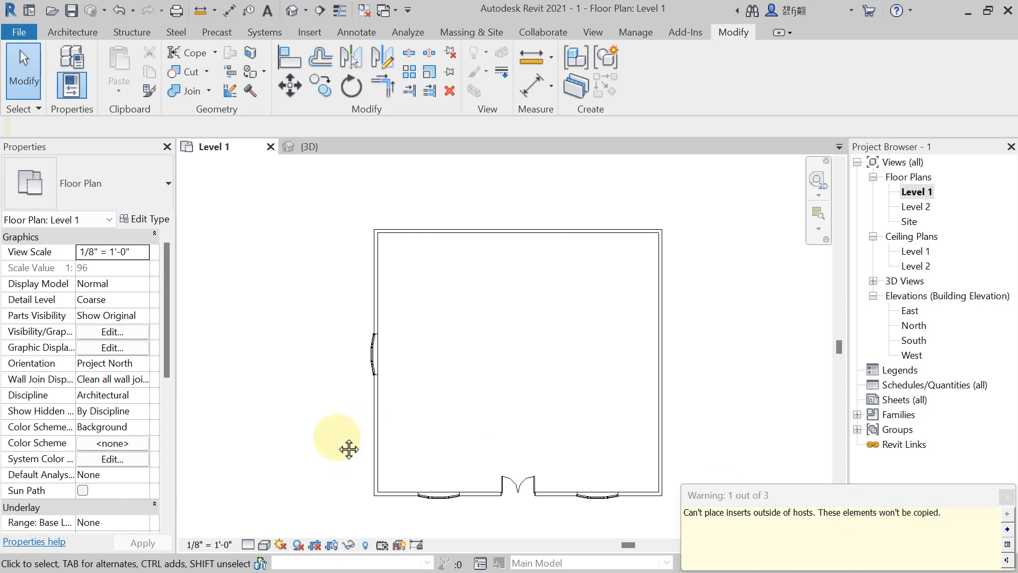
Draw a horizontal thin detail line 64'-0" long from the midpoint of the east wall's inner face out past the west wall.
{"action": "middle_click_drag", "start_coordinate": [348, 448], "coordinate": [387, 426]}
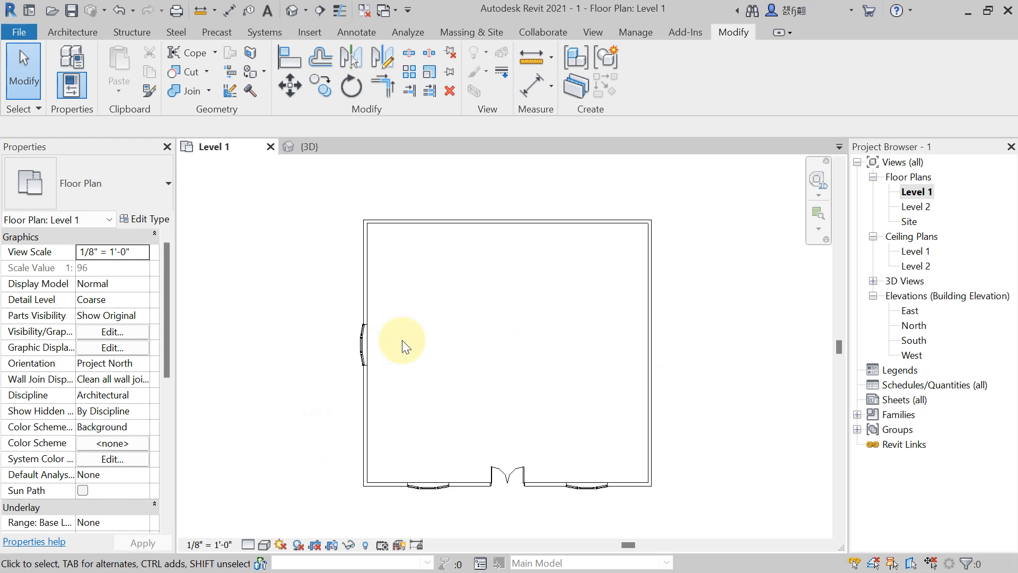
{"action": "middle_click_drag", "start_coordinate": [306, 388], "coordinate": [312, 392]}
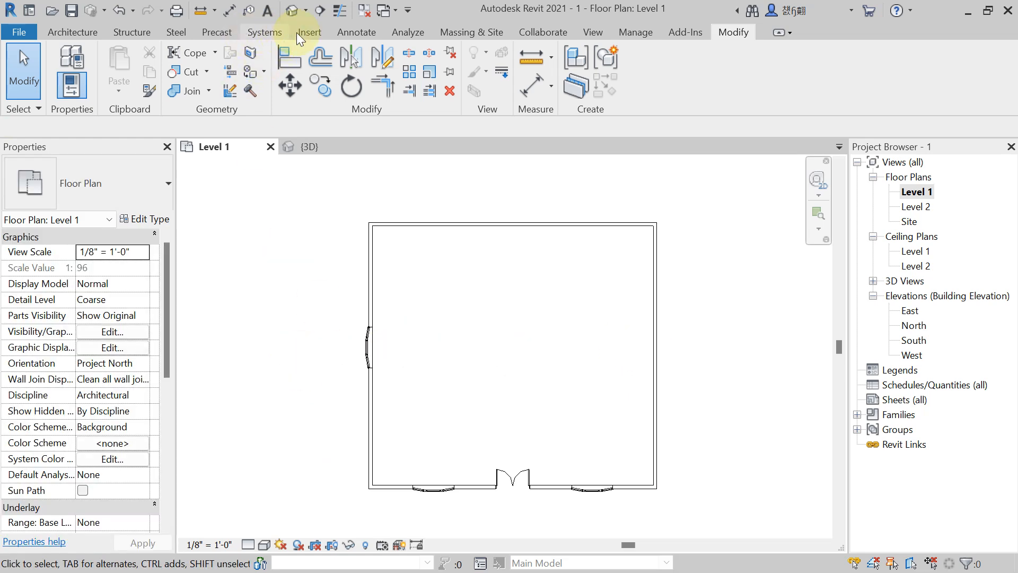
{"action": "left_click", "coordinate": [359, 31]}
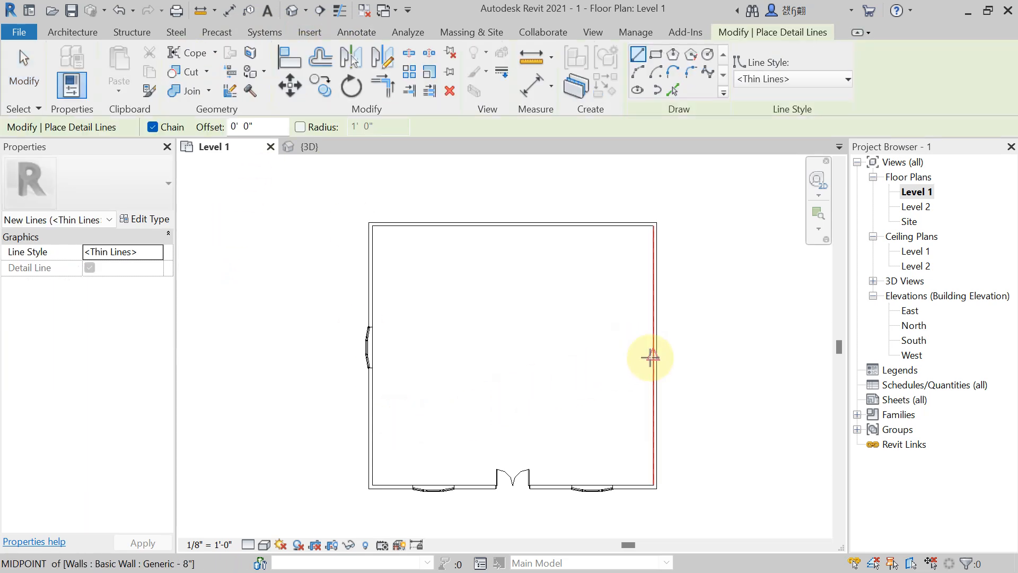
{"action": "left_click", "coordinate": [652, 357]}
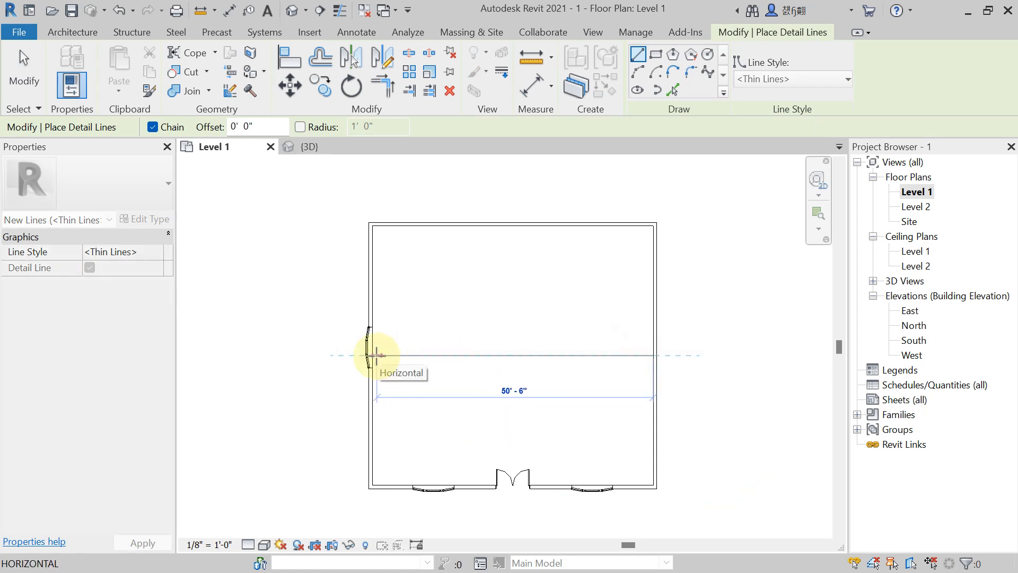
{"action": "left_click", "coordinate": [303, 355]}
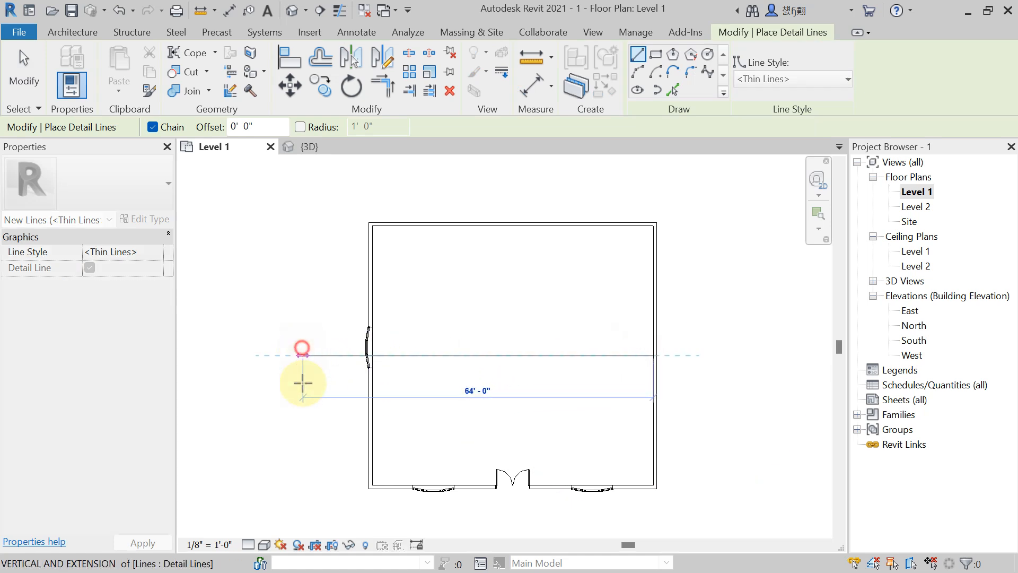
{"action": "key", "text": "Escape"}
{"action": "key", "text": "Escape"}
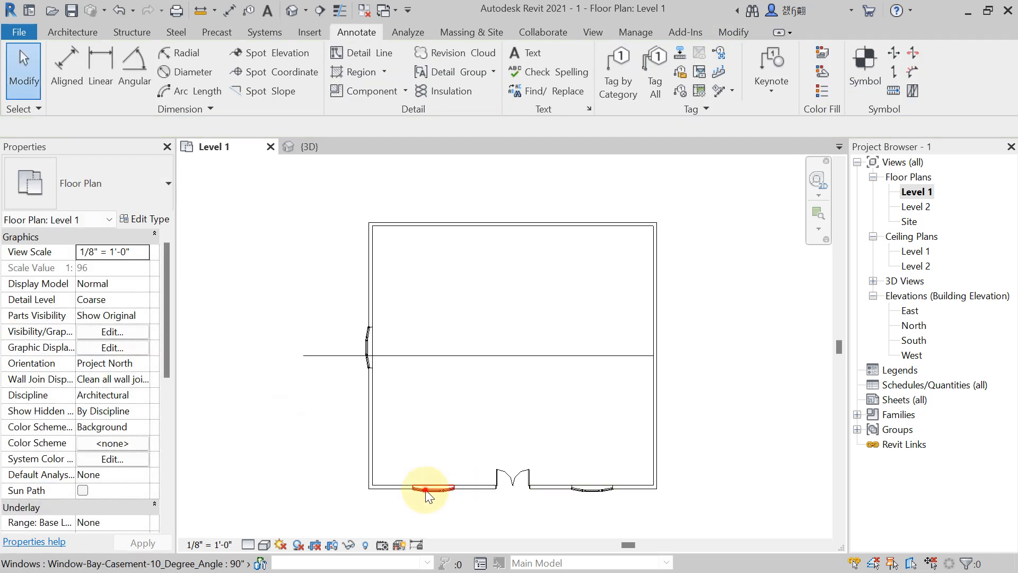
Mirror copies of both south wall bay windows to the north wall about the horizontal detail line using Mirror - Pick Axis.
{"action": "left_click", "coordinate": [427, 493]}
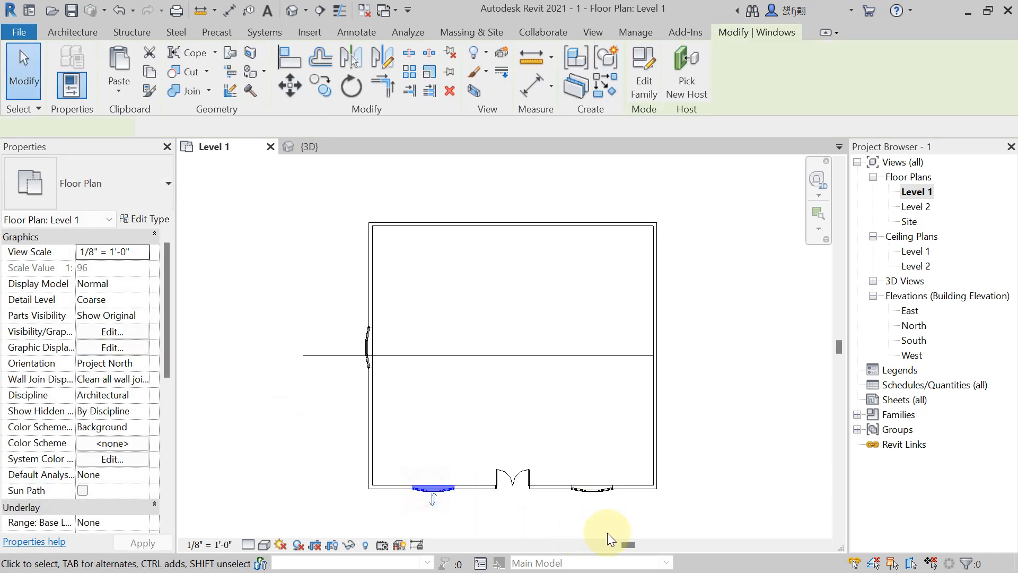
{"action": "left_click", "coordinate": [592, 491], "text": "ctrl"}
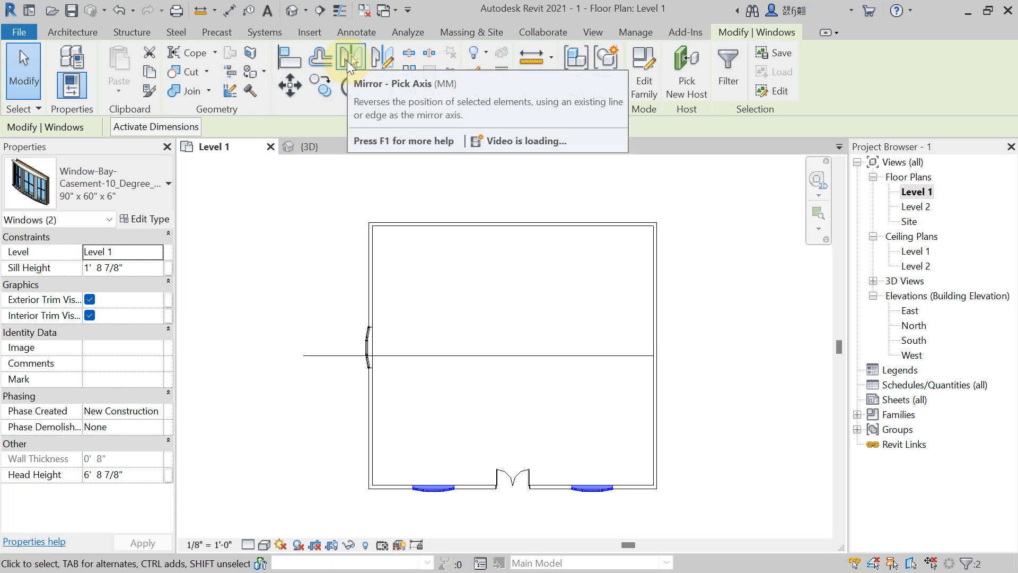
{"action": "left_click", "coordinate": [347, 59]}
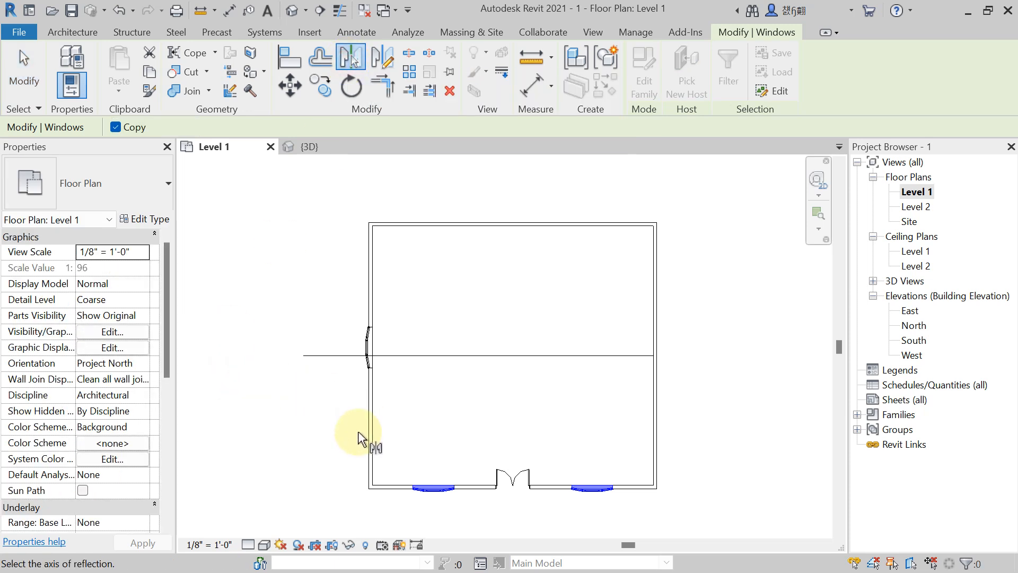
{"action": "left_click", "coordinate": [453, 356]}
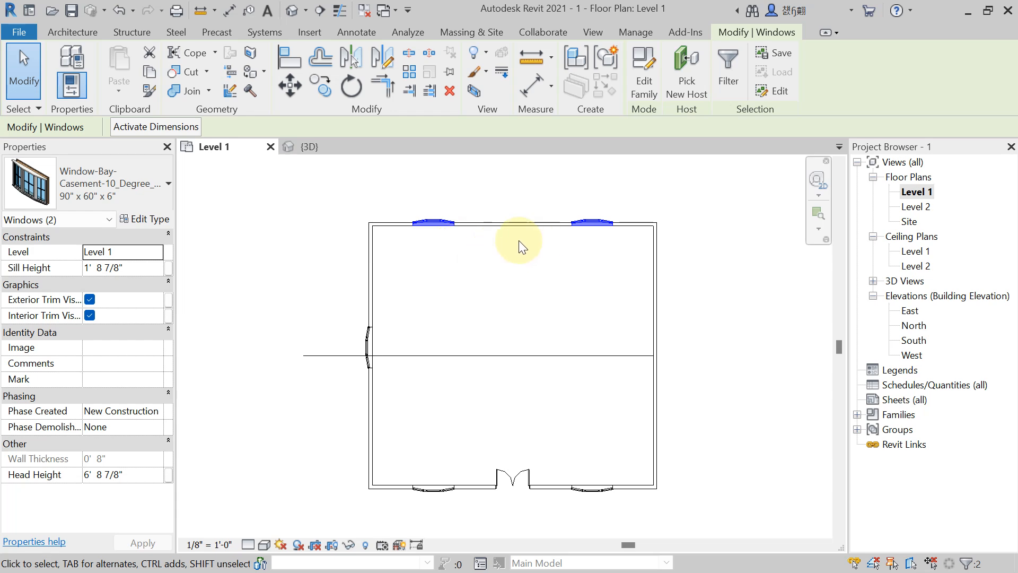
{"action": "left_click", "coordinate": [752, 321]}
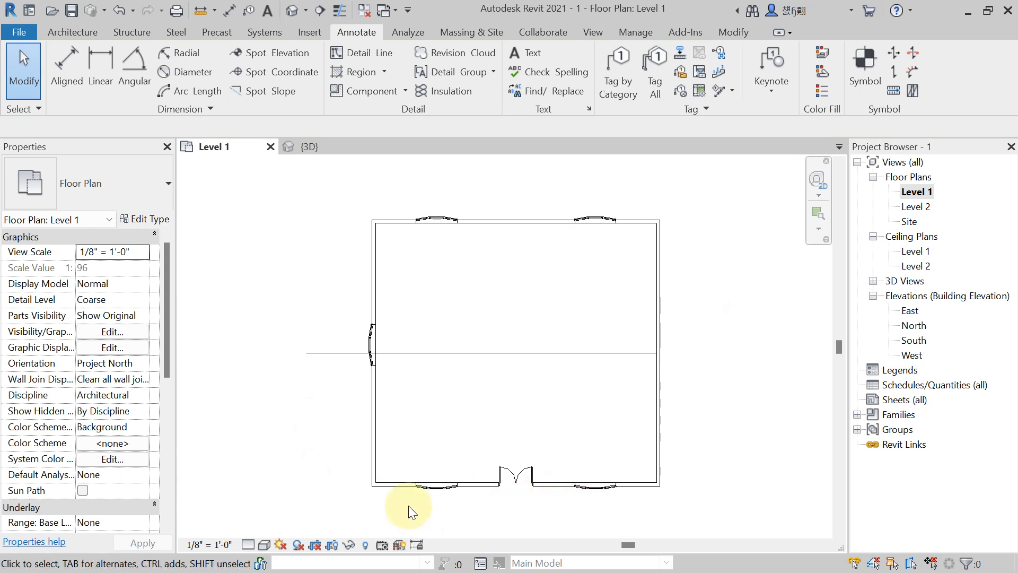
{"action": "middle_click_drag", "start_coordinate": [599, 505], "coordinate": [601, 513]}
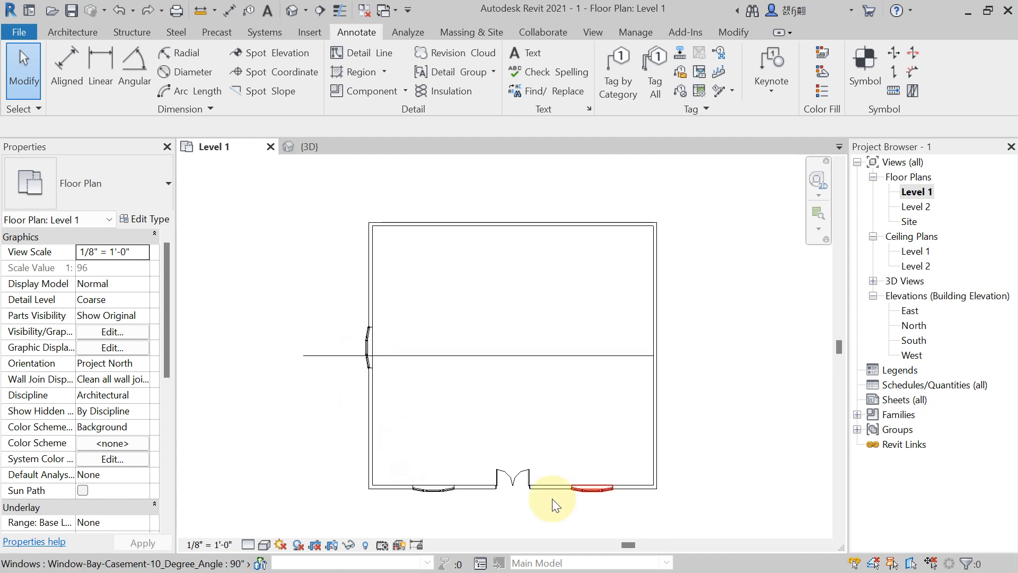
Mirror both south wall bay windows about the horizontal detail line with the Copy option off, moving them to the north wall.
{"action": "middle_click_drag", "start_coordinate": [476, 507], "coordinate": [487, 505]}
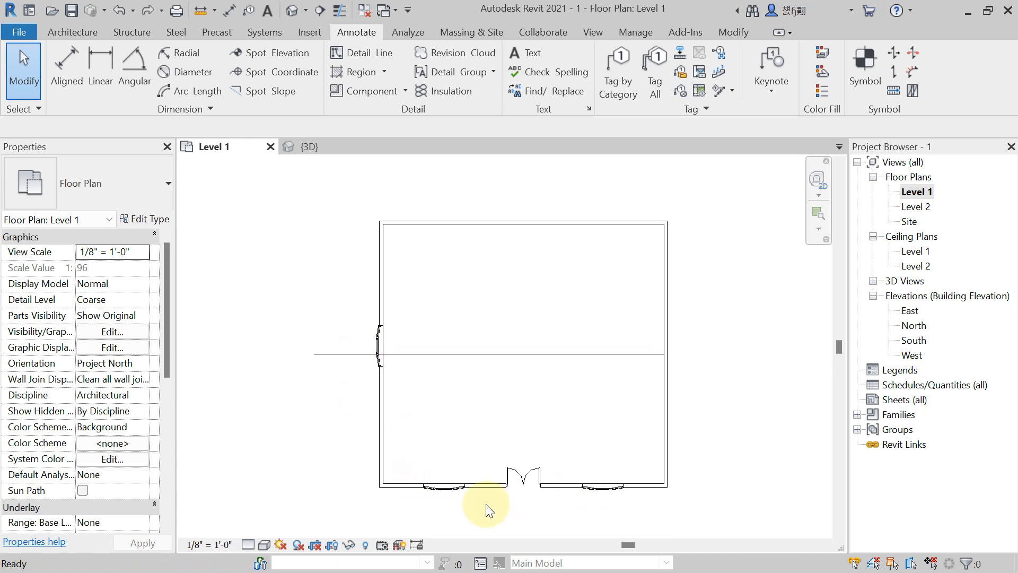
{"action": "left_click", "coordinate": [456, 494]}
{"action": "left_click", "coordinate": [605, 489], "text": "ctrl"}
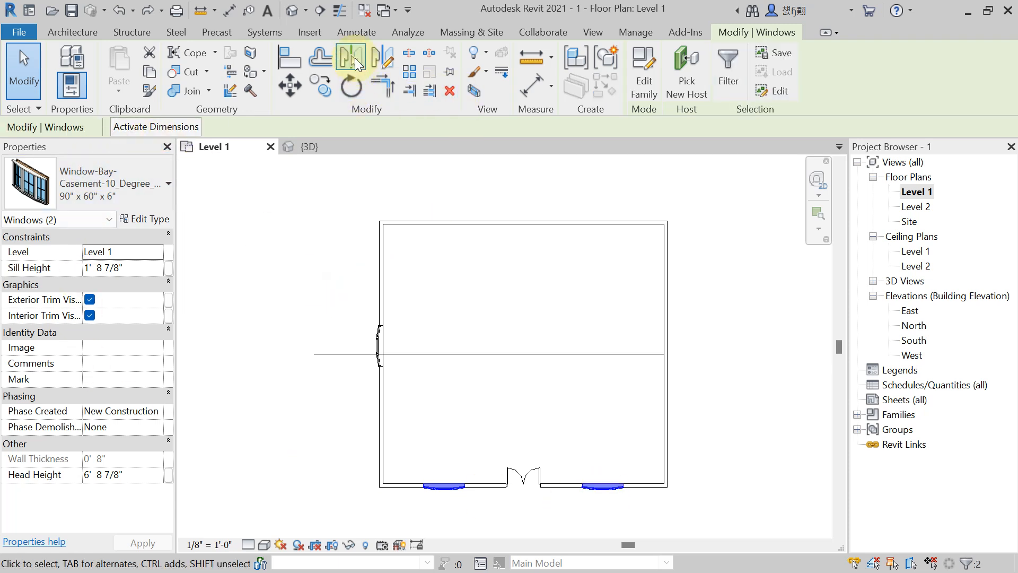
{"action": "left_click", "coordinate": [352, 57]}
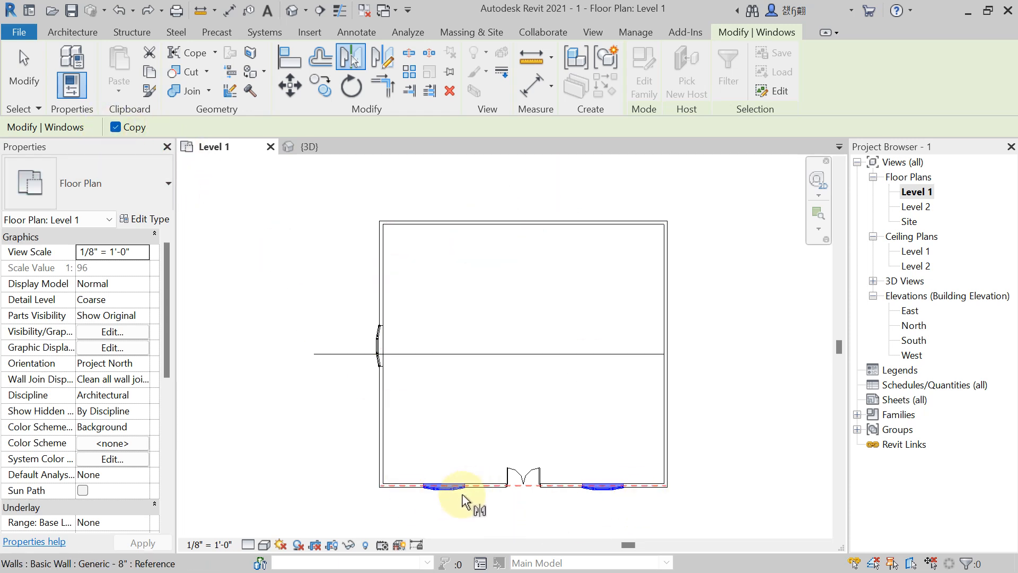
{"action": "left_click", "coordinate": [115, 128]}
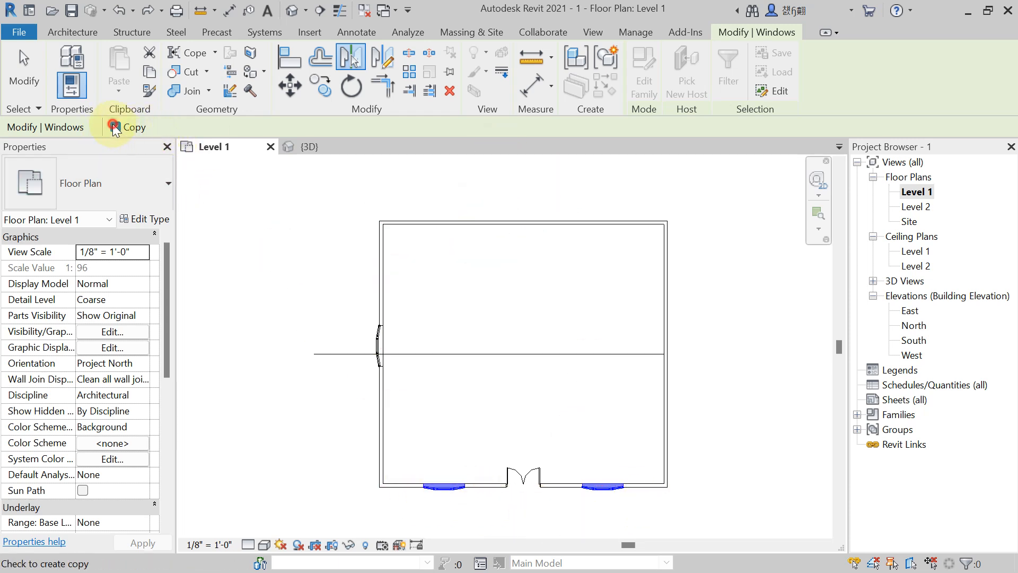
{"action": "left_click", "coordinate": [360, 353]}
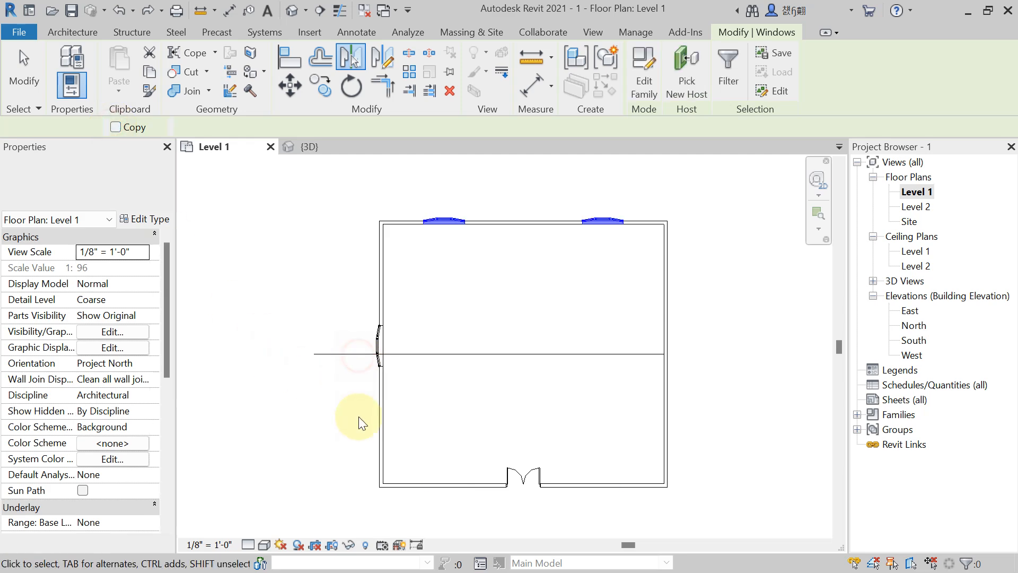
{"action": "key", "text": "Escape"}
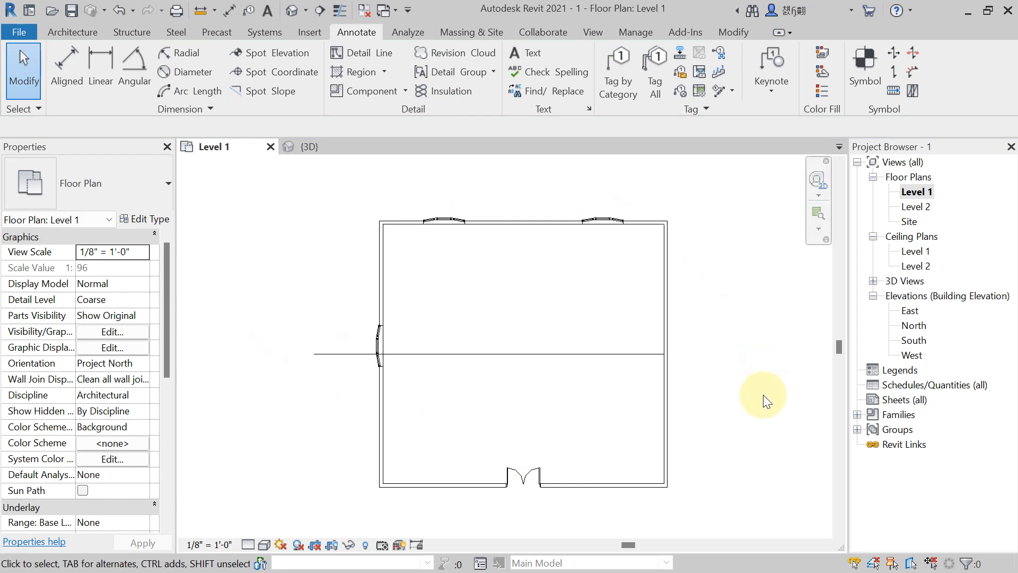
{"action": "mouse_move", "coordinate": [764, 395]}
{"action": "middle_mouse_down"}
{"action": "mouse_move", "coordinate": [773, 404]}
{"action": "mouse_move", "coordinate": [764, 395]}
{"action": "middle_mouse_up"}
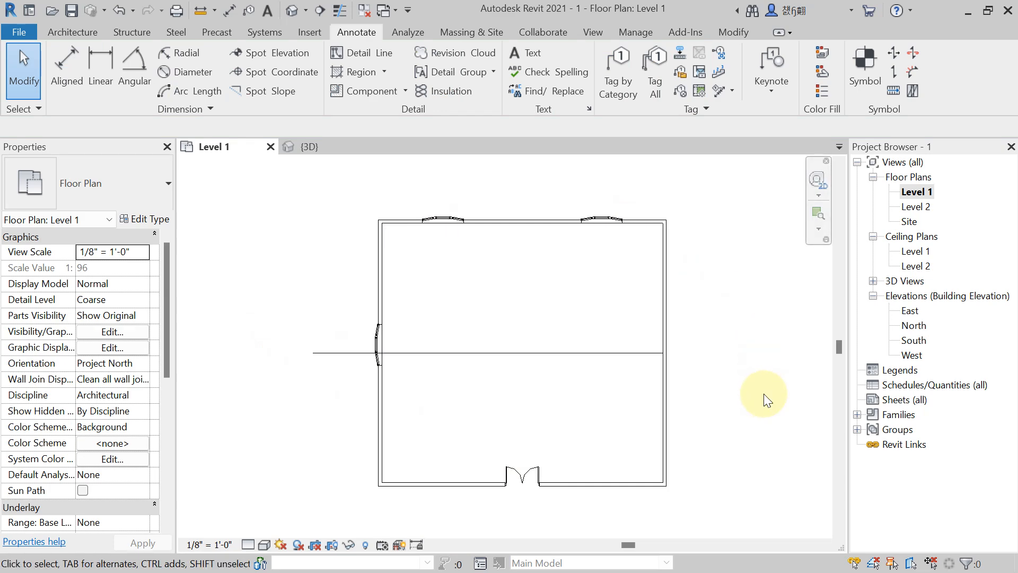
Undo the mirroring without copy and delete the horizontal detail line across the room.
{"action": "key", "text": "ctrl+z"}
{"action": "middle_click_drag", "start_coordinate": [764, 395], "coordinate": [734, 417]}
{"action": "left_click", "coordinate": [546, 372]}
{"action": "key", "text": "Delete"}
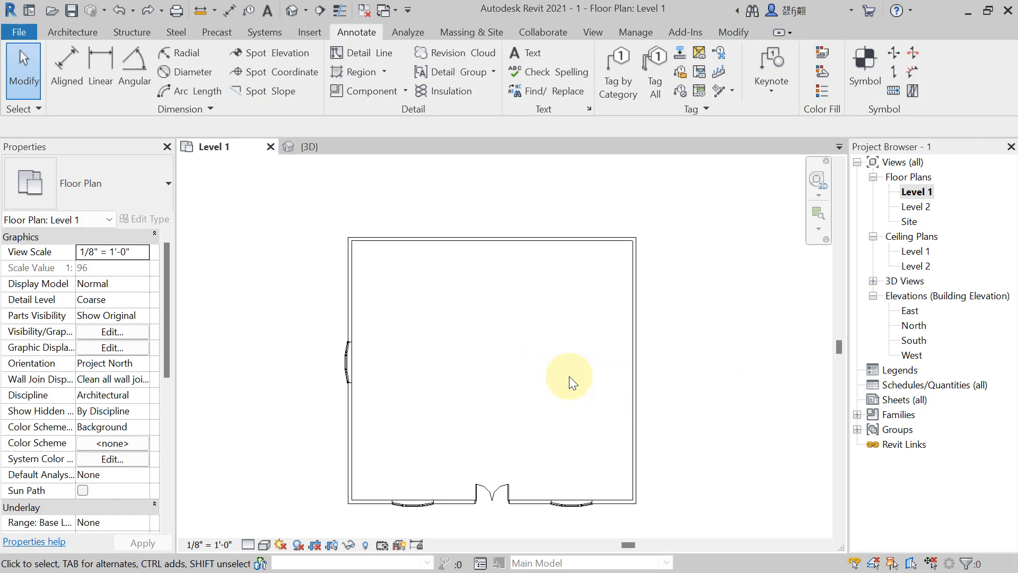
Mirror copies of both south wall bay windows to the north wall using Mirror - Draw Axis, with a horizontal axis through the east wall's midpoint.
{"action": "middle_click_drag", "start_coordinate": [678, 371], "coordinate": [664, 352]}
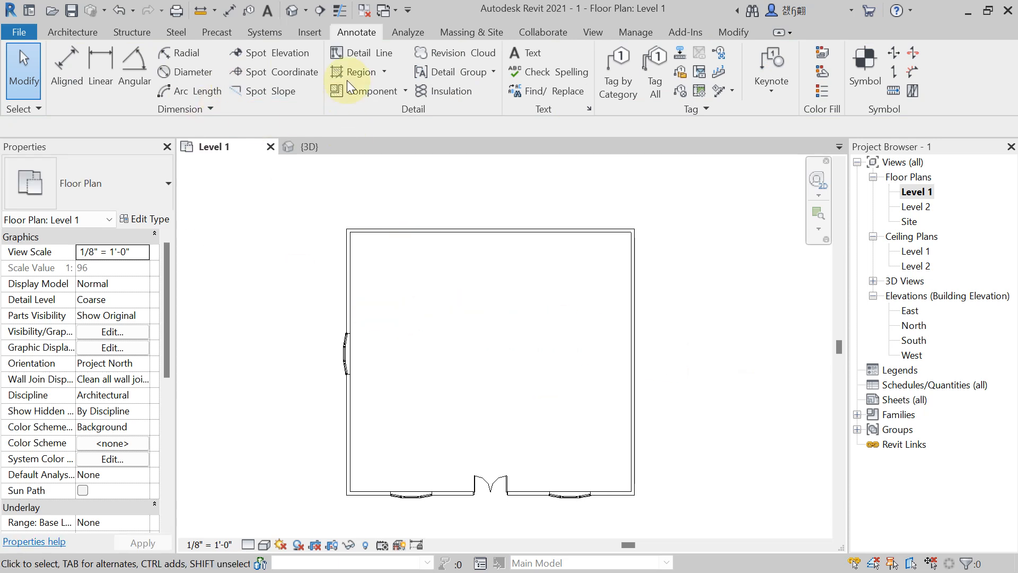
{"action": "middle_click_drag", "start_coordinate": [380, 415], "coordinate": [403, 391]}
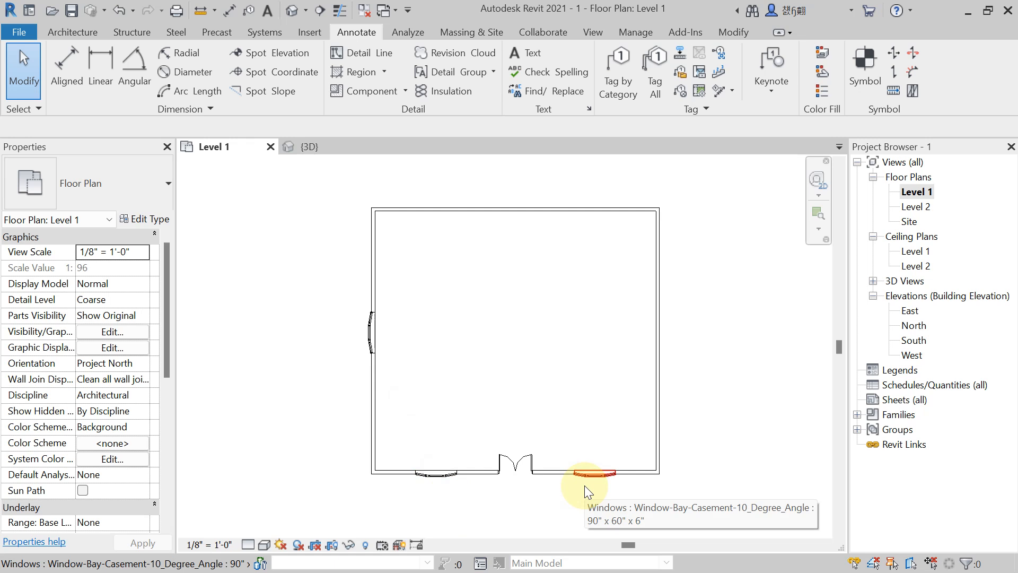
{"action": "left_click", "coordinate": [451, 482]}
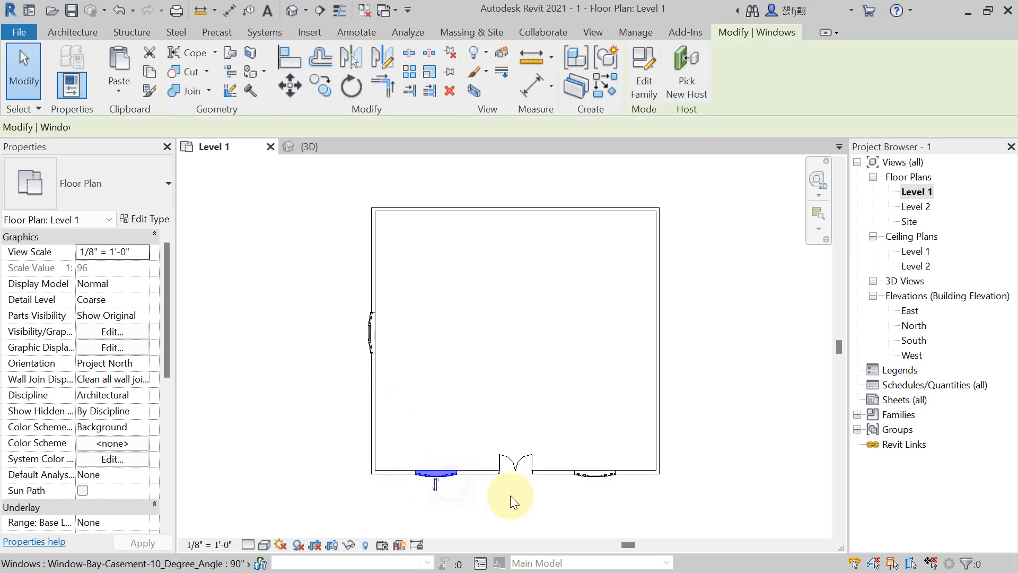
{"action": "left_click", "coordinate": [599, 484]}
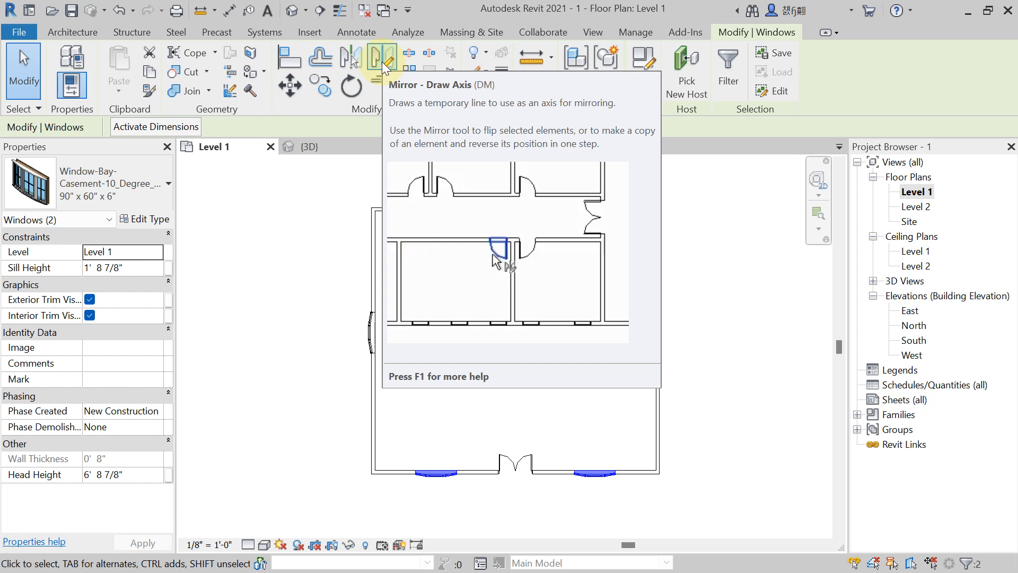
{"action": "left_click", "coordinate": [382, 62]}
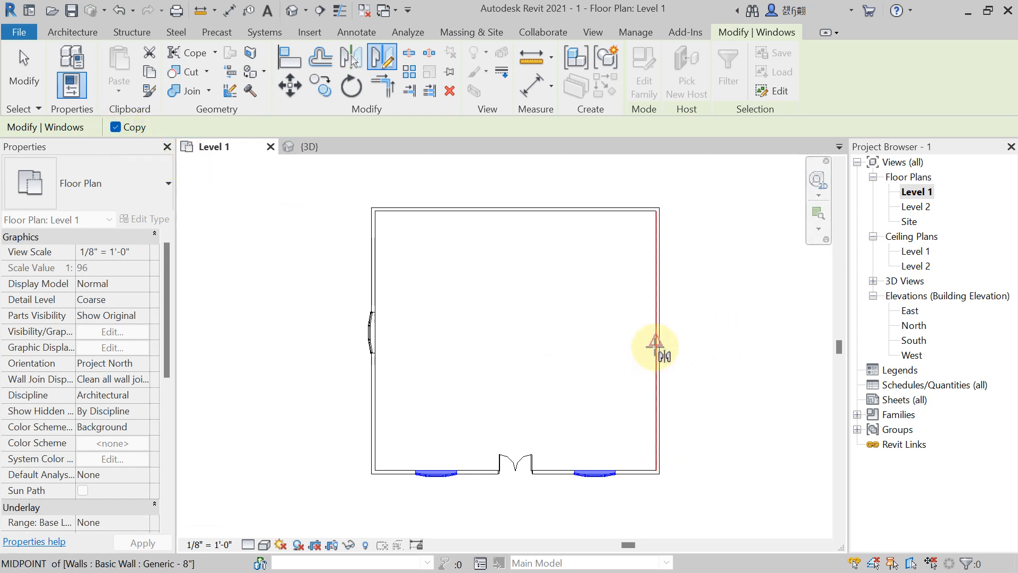
{"action": "left_click", "coordinate": [656, 342]}
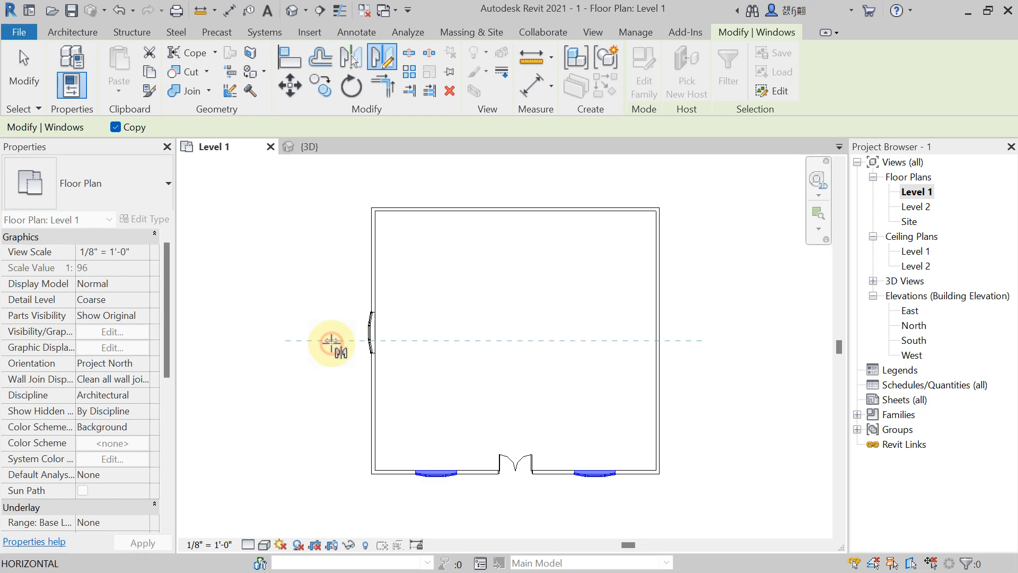
{"action": "left_click", "coordinate": [332, 342]}
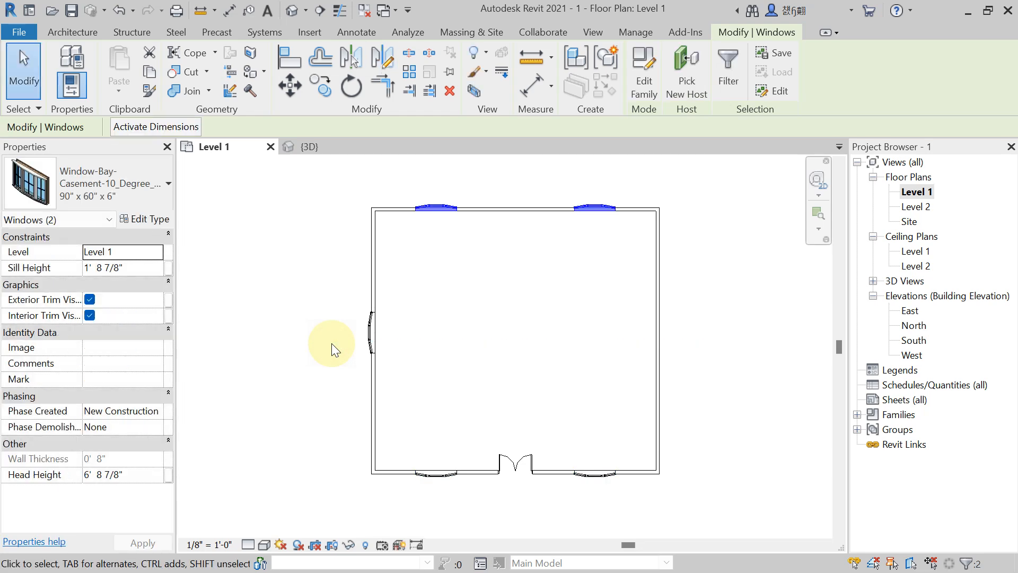
{"action": "left_click", "coordinate": [332, 342]}
Mirror a copy of the west wall's bay window to the east wall about a drawn vertical axis through the north wall's midpoint.
{"action": "middle_click_drag", "start_coordinate": [700, 287], "coordinate": [672, 286]}
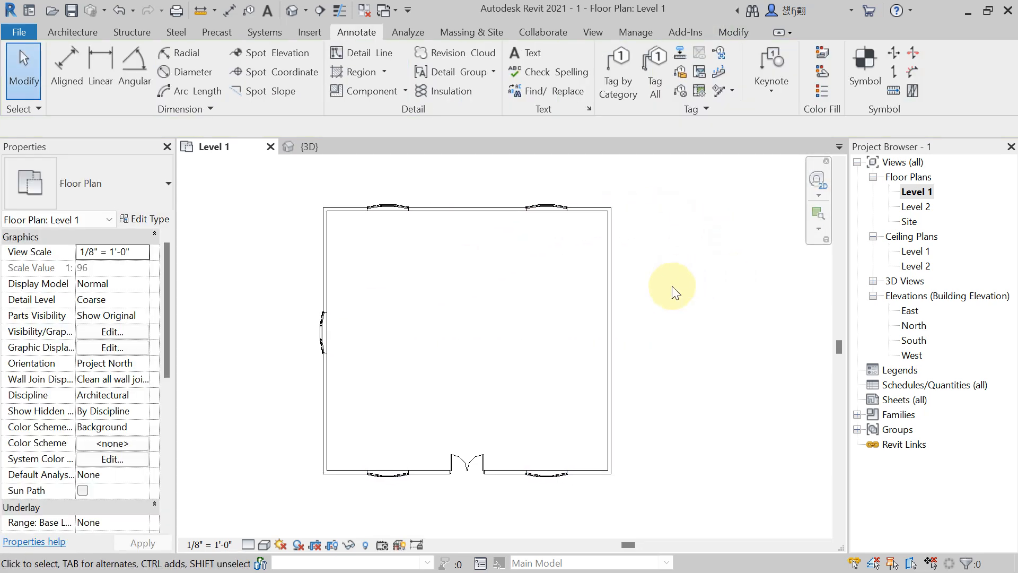
{"action": "middle_click_drag", "start_coordinate": [326, 322], "coordinate": [392, 338]}
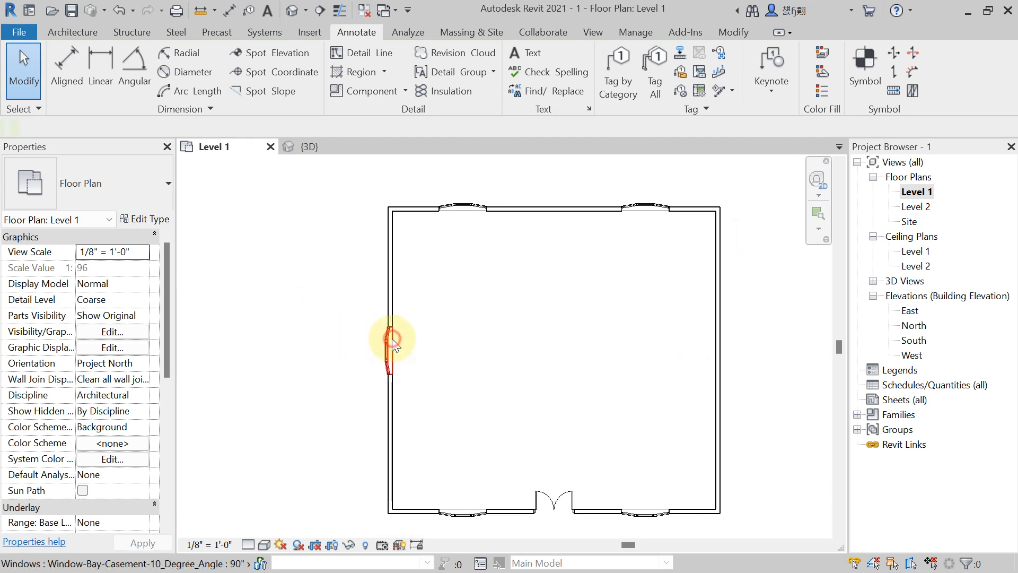
{"action": "left_click", "coordinate": [390, 344]}
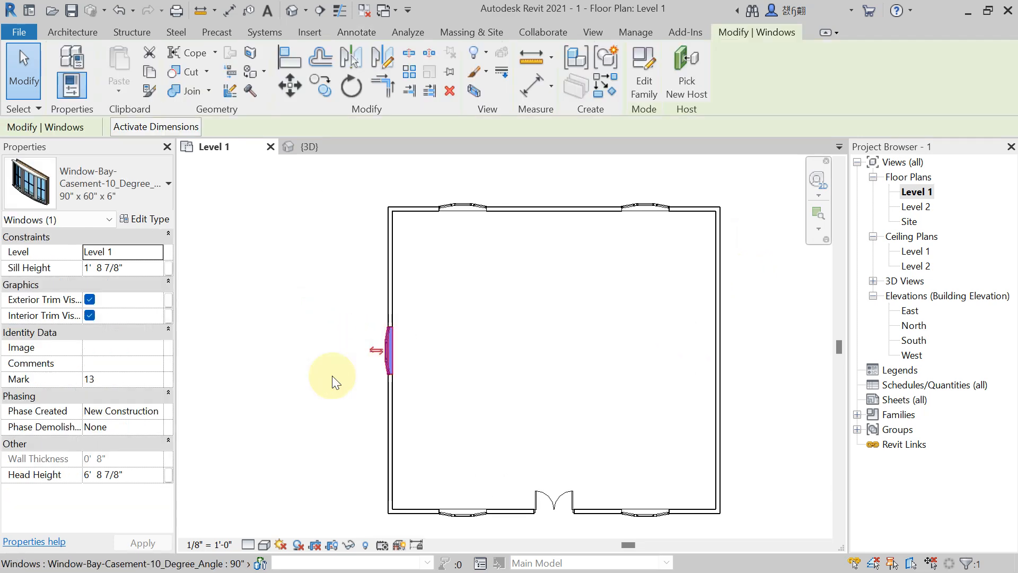
{"action": "left_click", "coordinate": [387, 59]}
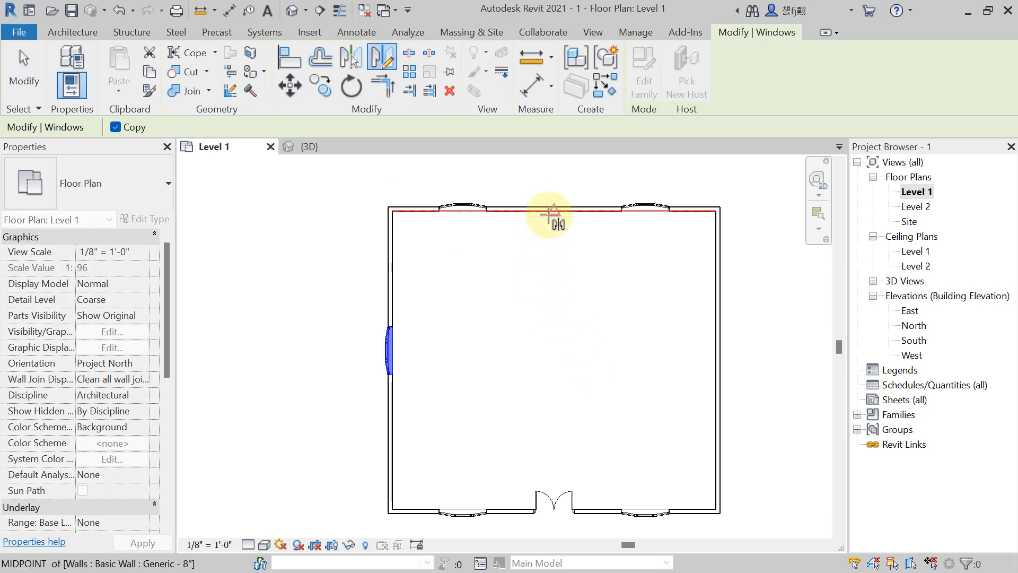
{"action": "left_click", "coordinate": [554, 211]}
{"action": "scroll", "coordinate": [553, 212], "scroll_direction": "down", "scroll_amount": 2}
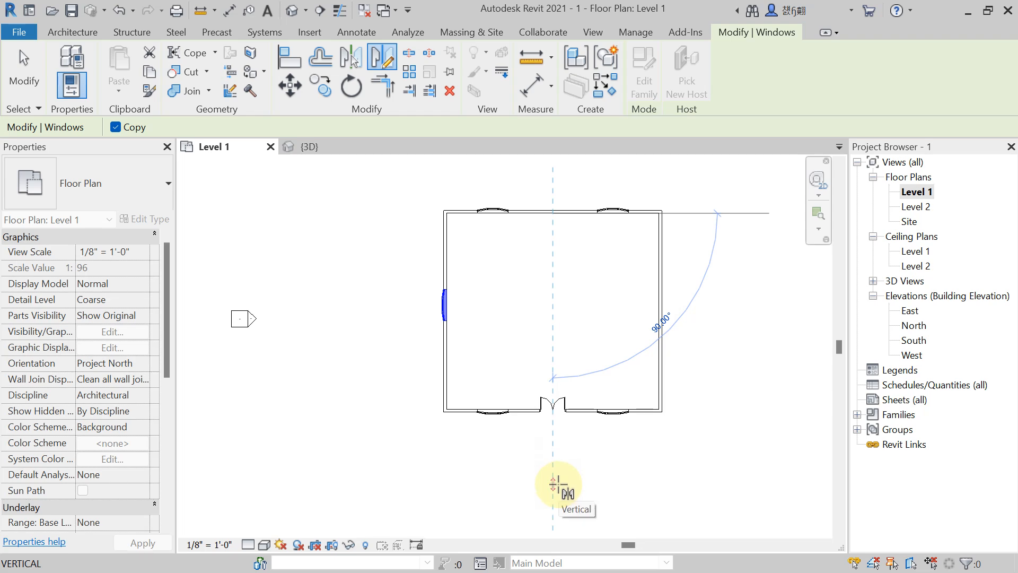
{"action": "left_click", "coordinate": [553, 483]}
{"action": "left_click", "coordinate": [580, 489]}
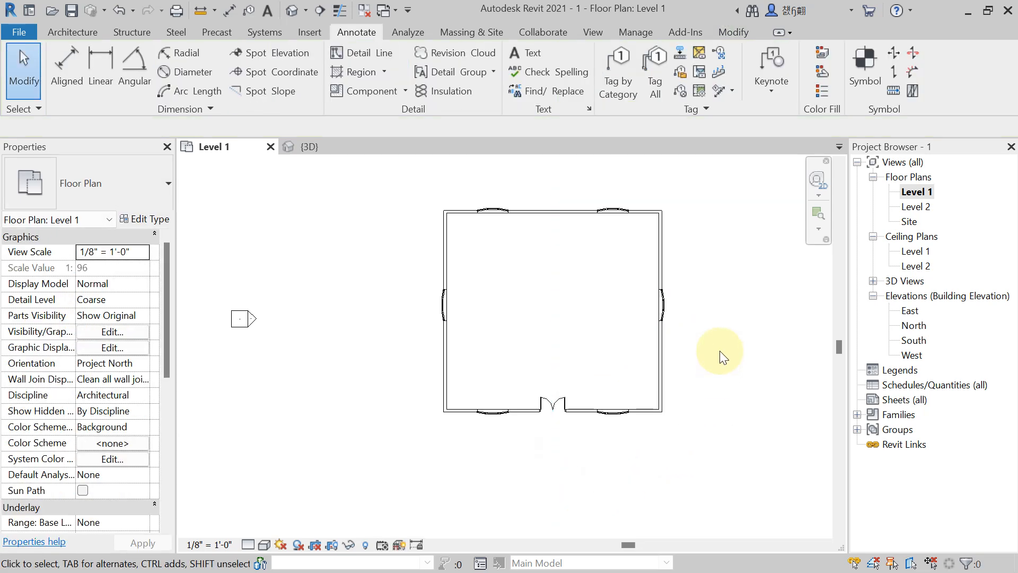
Open the default 3D view and frame the whole room to examine the mirrored windows.
{"action": "scroll", "coordinate": [720, 351], "scroll_direction": "up", "scroll_amount": 2}
{"action": "middle_click_drag", "start_coordinate": [716, 378], "coordinate": [696, 421]}
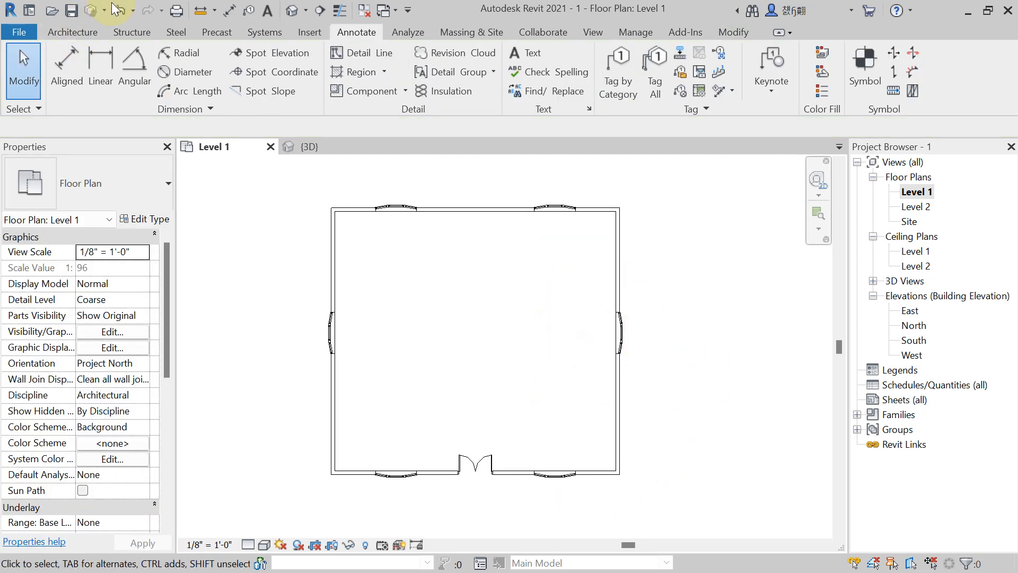
{"action": "left_click", "coordinate": [291, 12]}
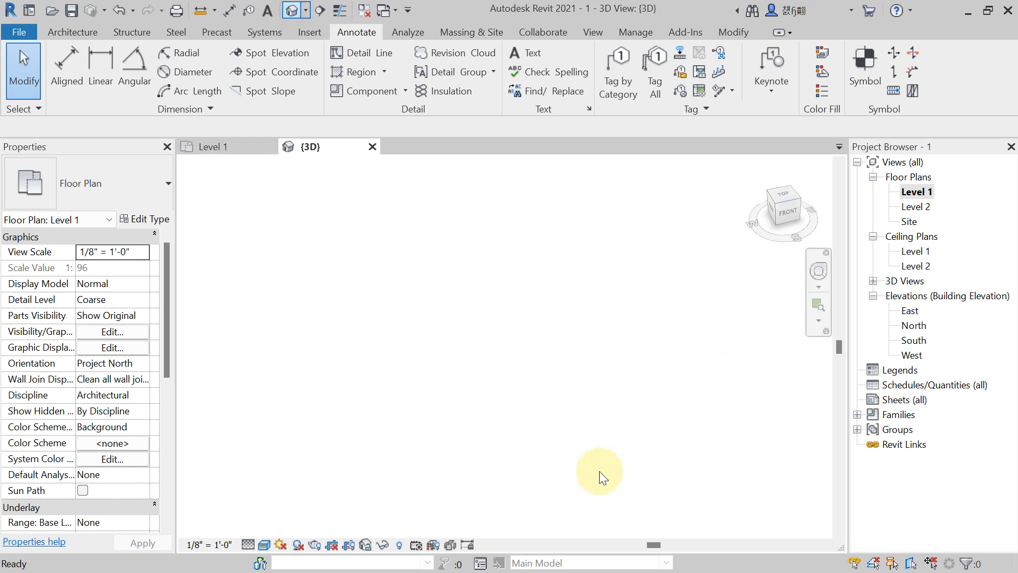
{"action": "middle_click_drag", "start_coordinate": [606, 435], "coordinate": [250, 356]}
{"action": "scroll", "coordinate": [385, 401], "scroll_direction": "down", "scroll_amount": 8}
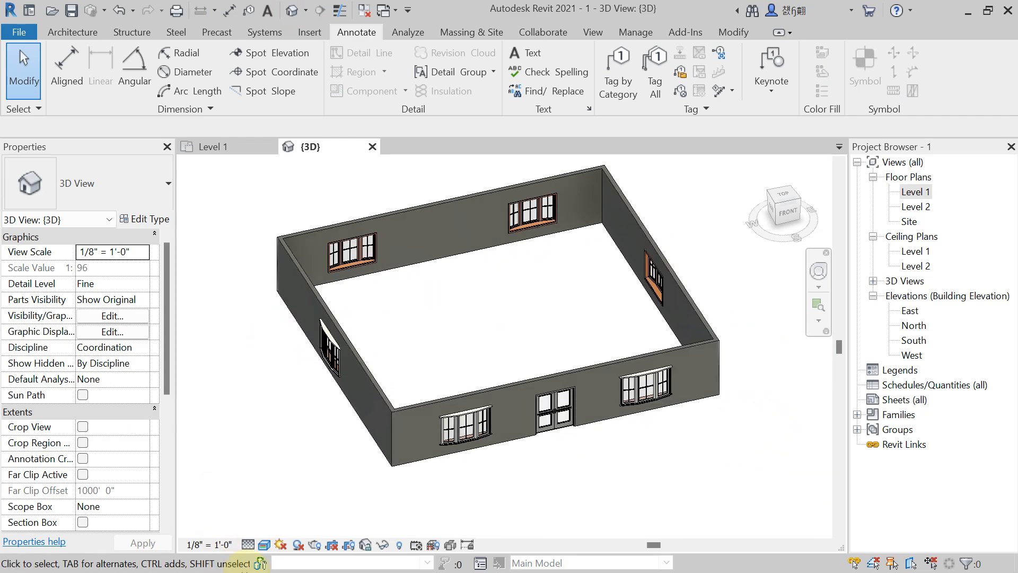